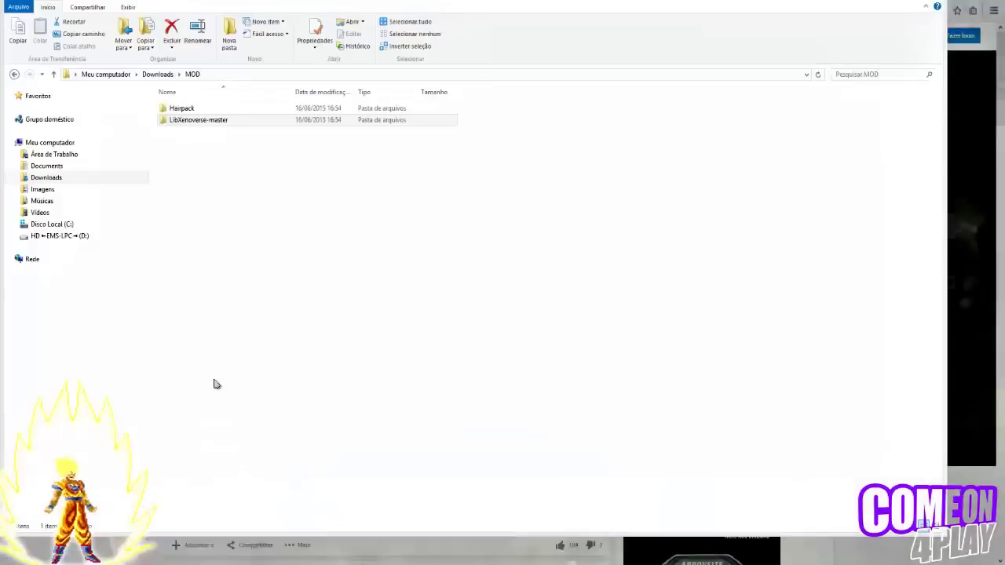
Step: Look inside the Hairpack folder in Downloads\MOD and return to the MOD folder
left_click(202, 118)
left_click(180, 110, "ctrl")
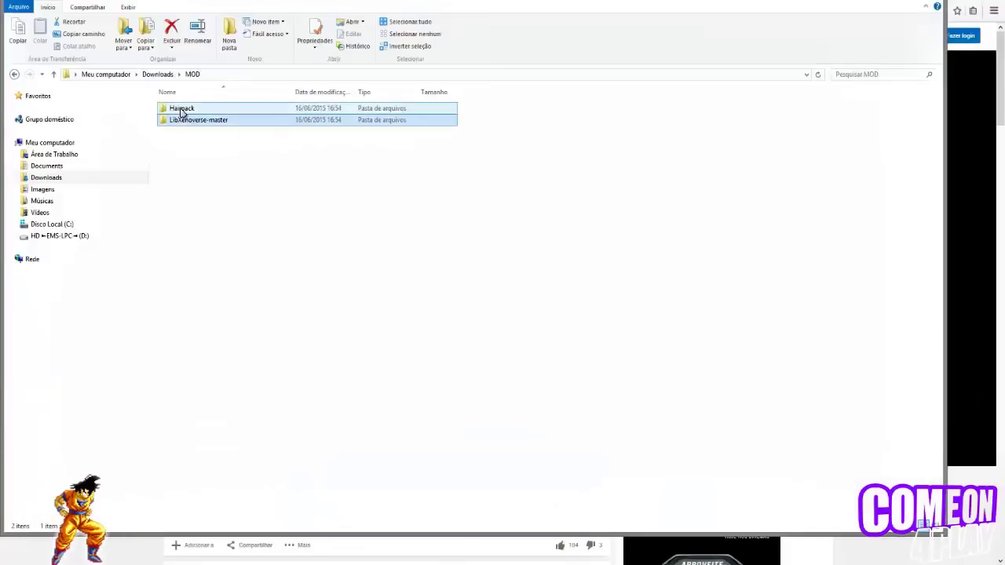
double_click(181, 110)
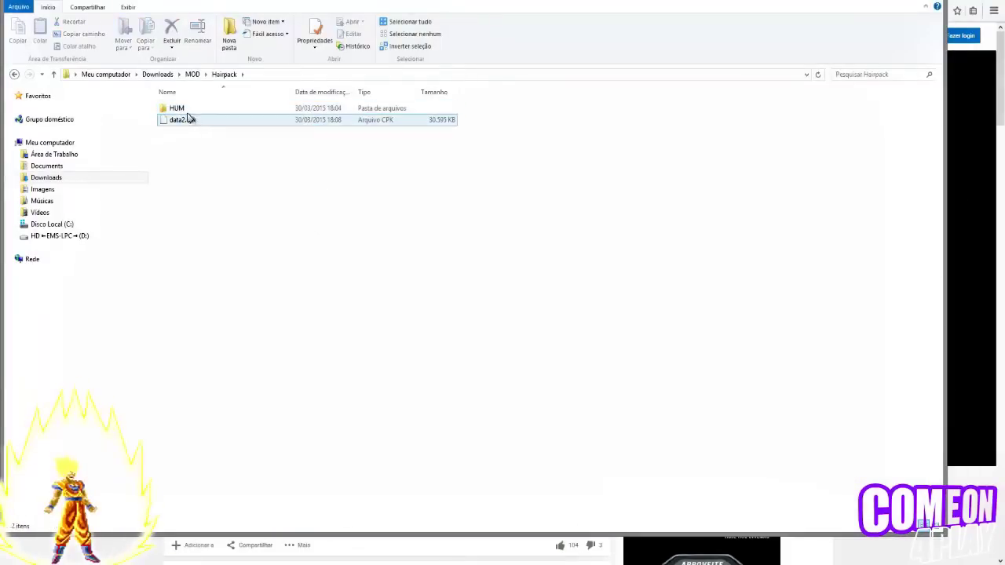
left_click(14, 74)
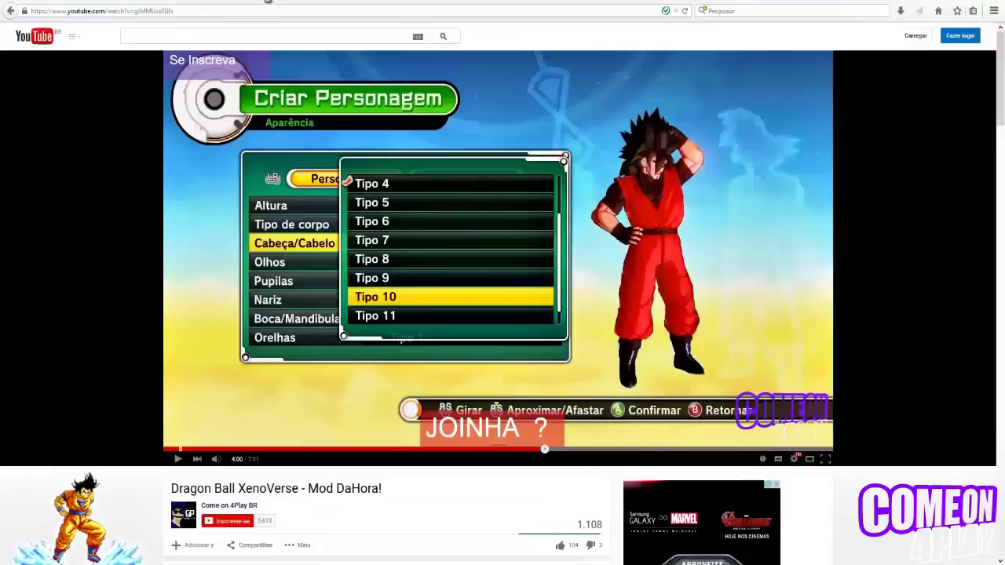
Step: Switch to the browser's LibXenoverse GitHub page and locate the repository's ZIP download
left_click(262, 1)
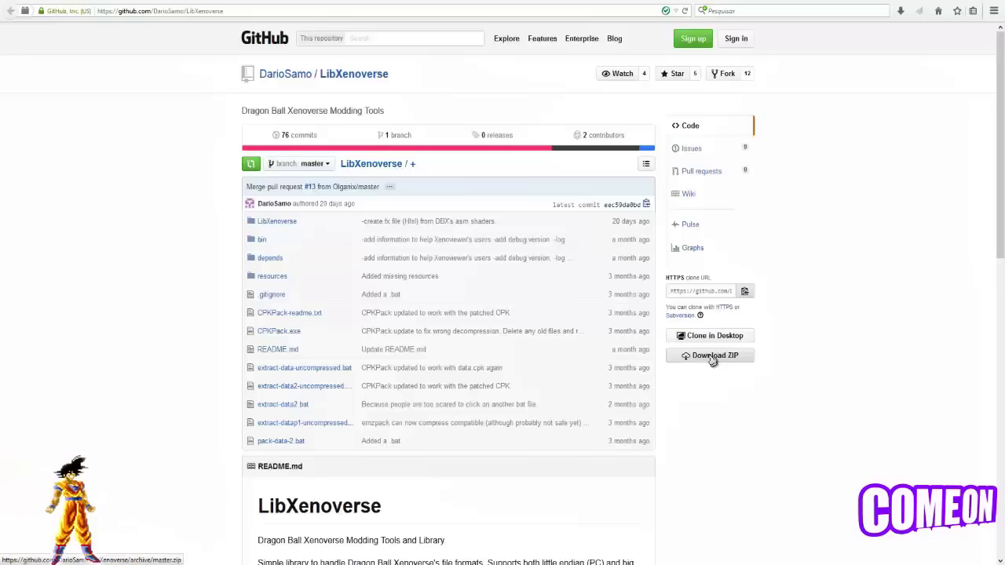
left_click(683, 362)
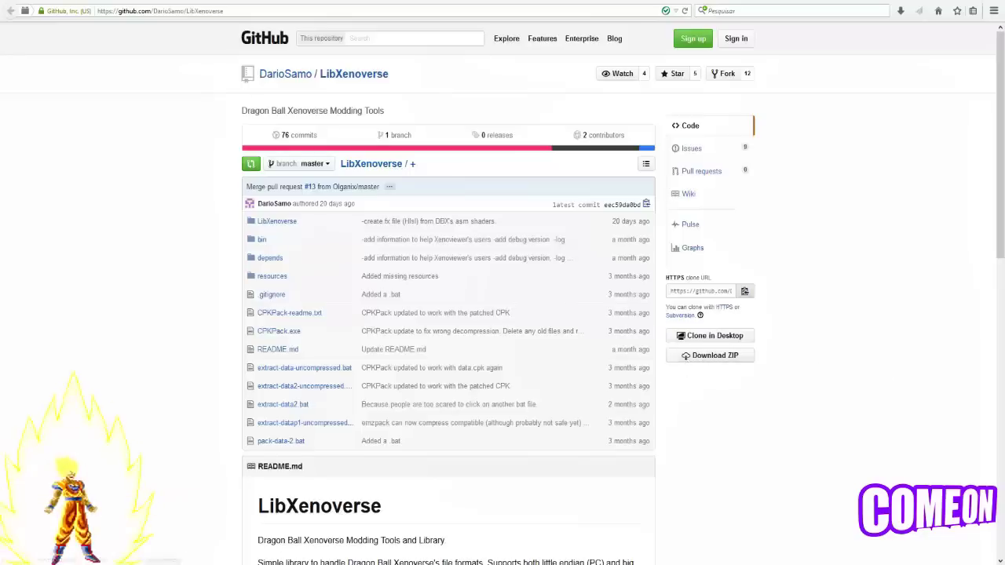
Step: Bring back the MOD folder, look inside the nested LibXenoverse-master folder, and return to MOD
mouse_move(124, 563)
left_click(68, 518)
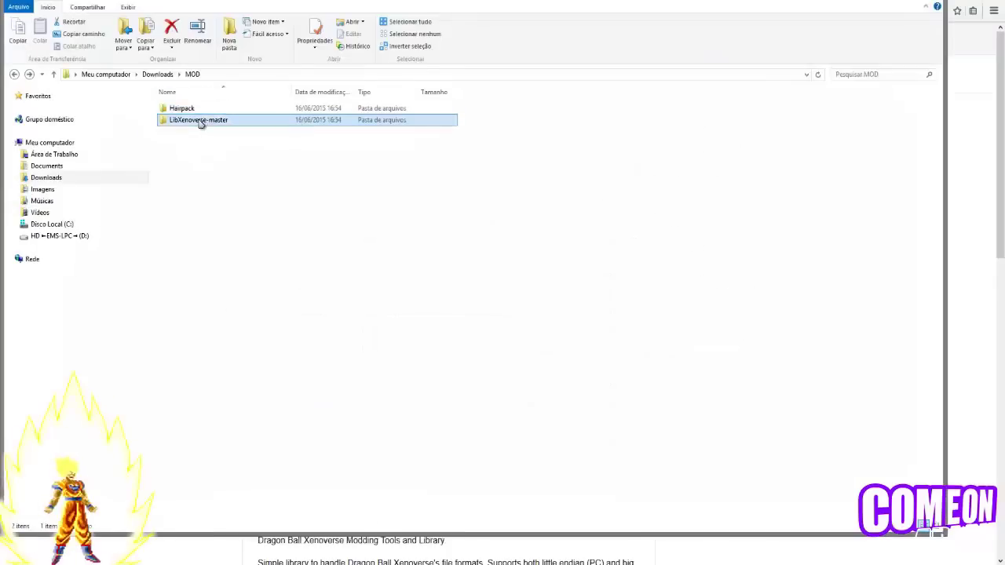
double_click(200, 120)
left_click(201, 110)
double_click(201, 115)
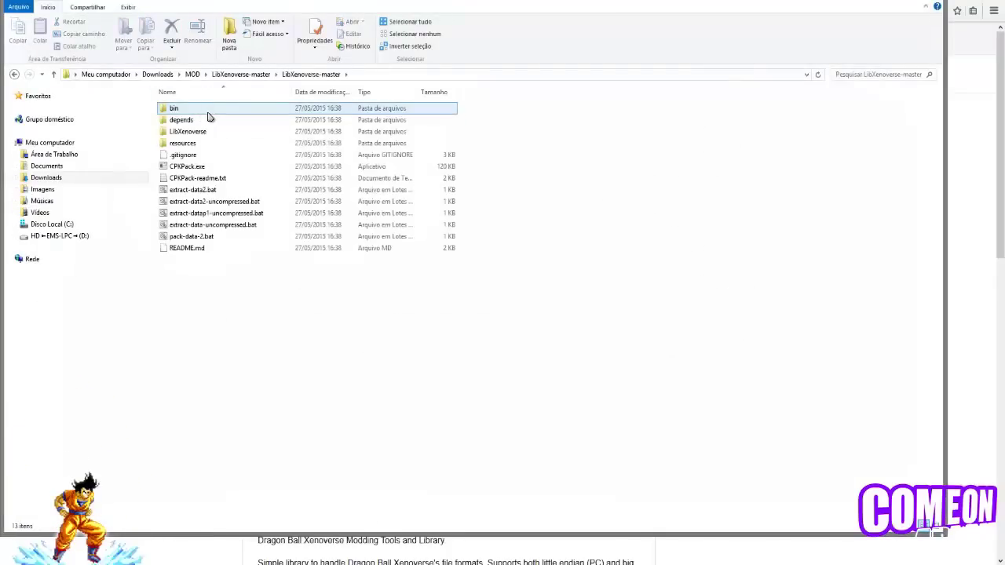
left_click(196, 74)
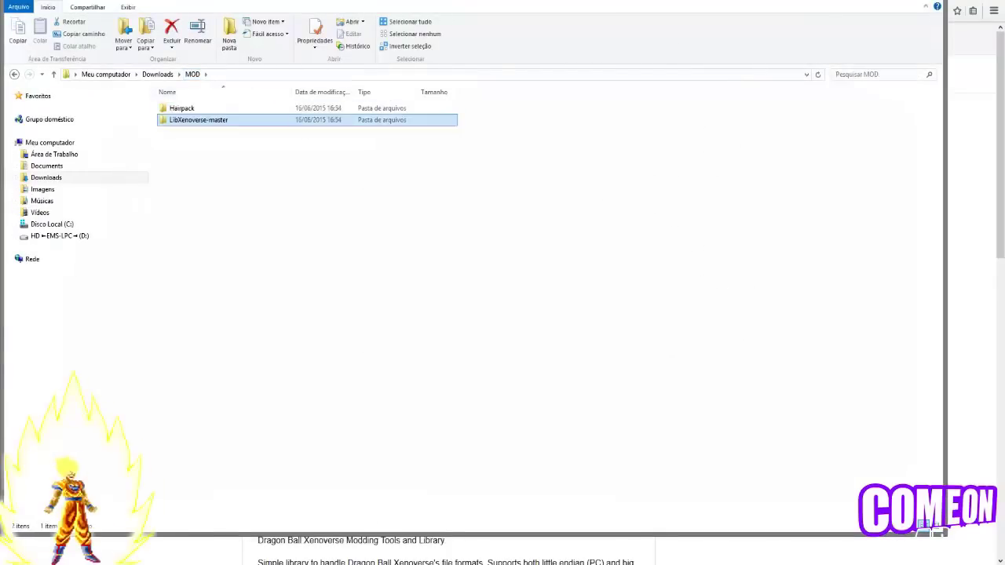
Step: Switch to the browser and close it together with all its open tabs
key("alt+Tab")
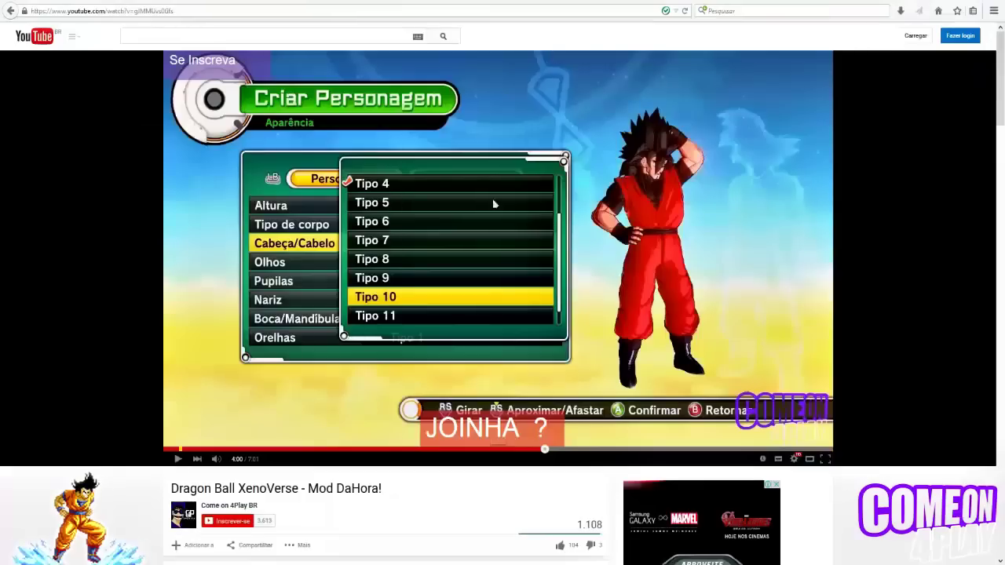
key("alt+F4")
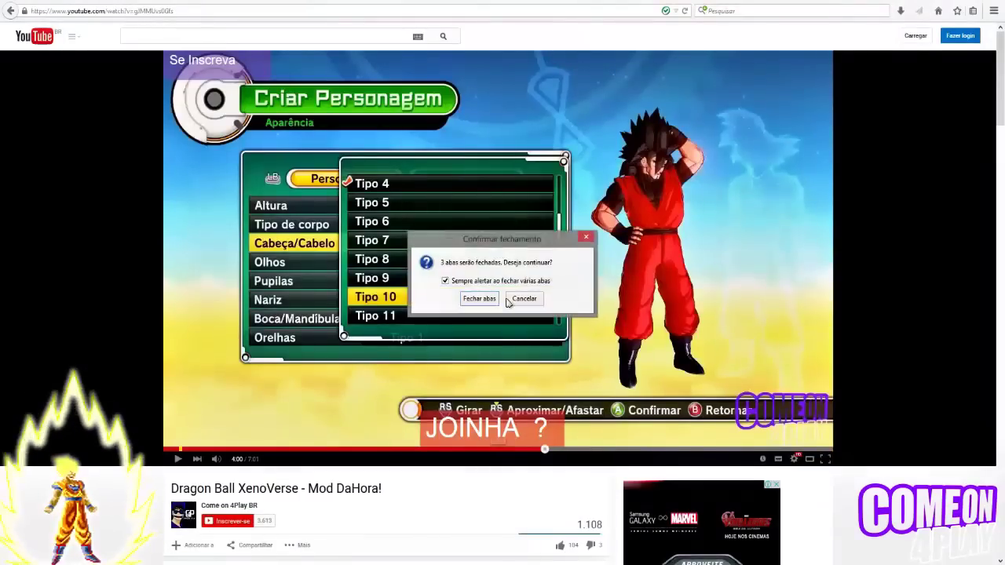
left_click(480, 298)
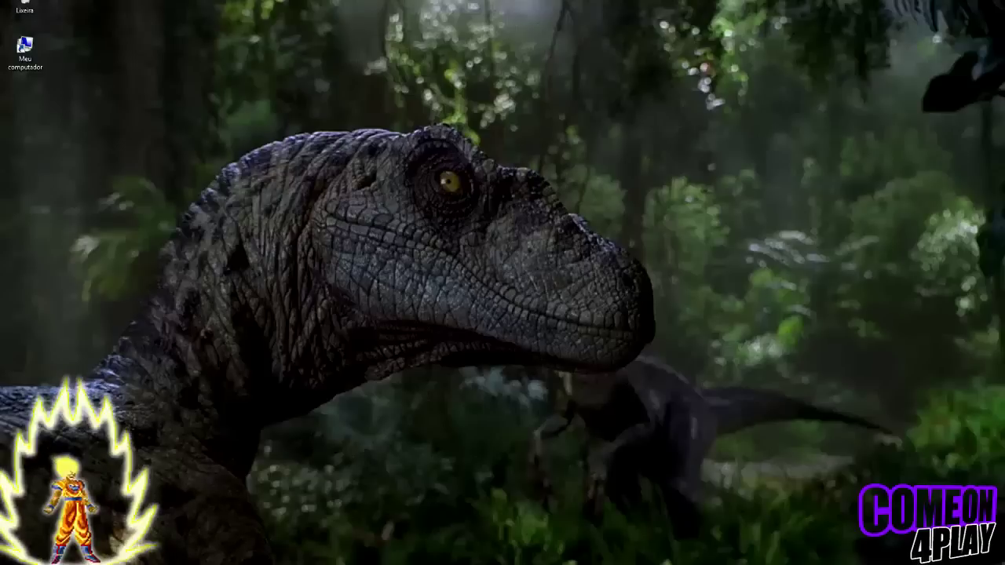
Step: Switch to the File Explorer window showing the Dragonball Xenoverse game folder in D:\GAMES
mouse_move(126, 563)
left_click(166, 520)
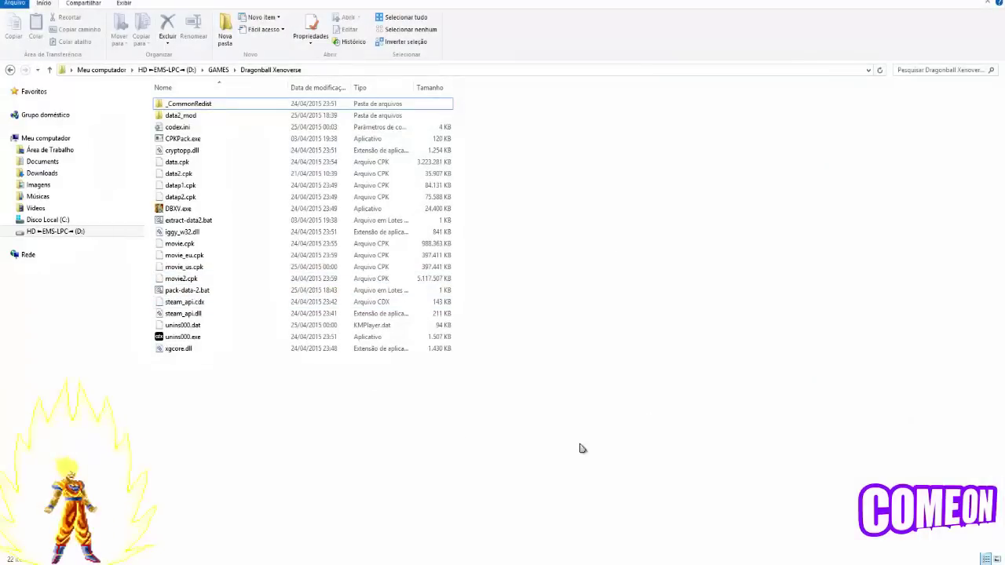
left_click_drag(573, 445, 780, 316)
left_click_drag(349, 398, 467, 431)
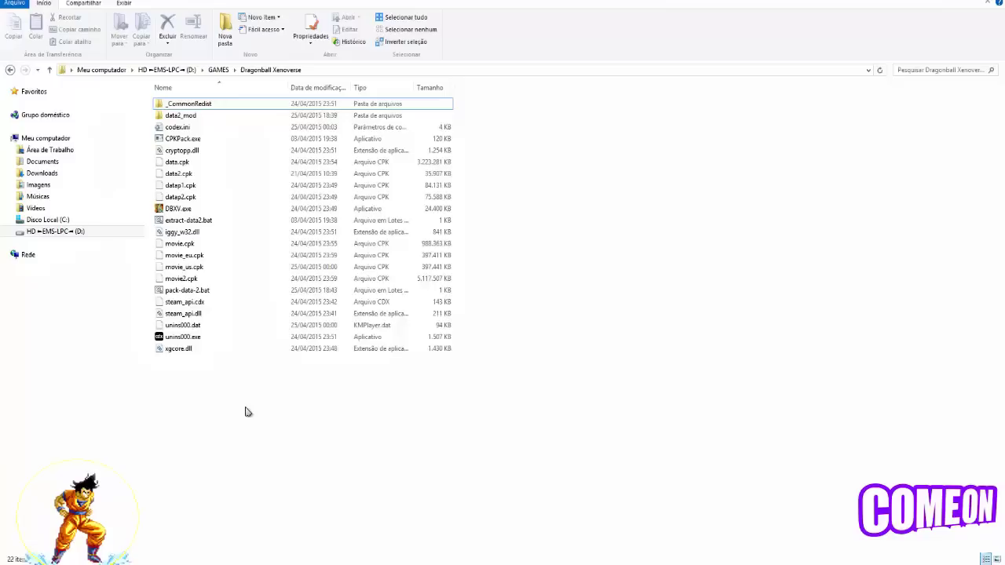
left_click_drag(245, 411, 283, 385)
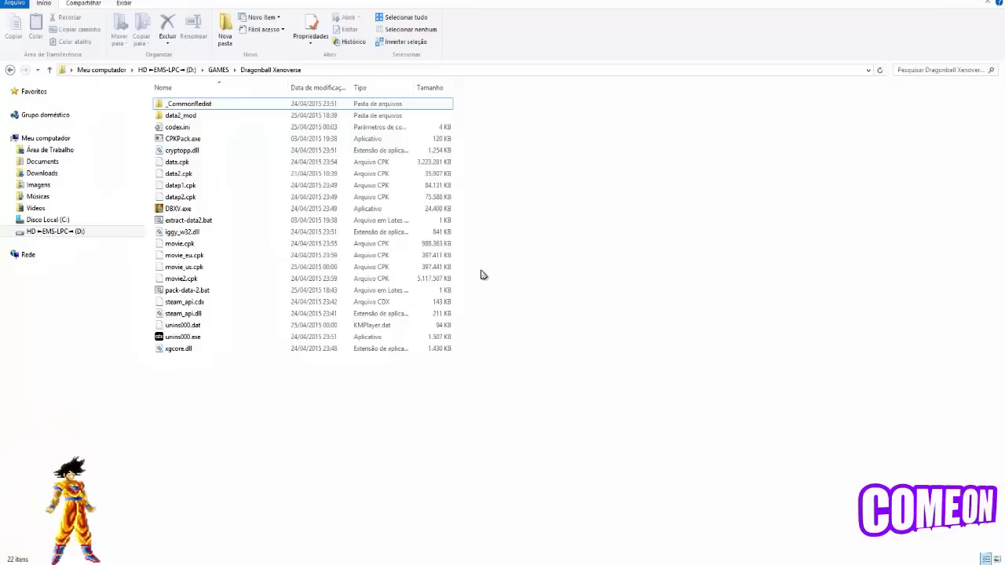
Step: Highlight extract-data2.bat, pack-data-2.bat and CPKPack.exe together in the game folder, and clear the selection
left_click(196, 222)
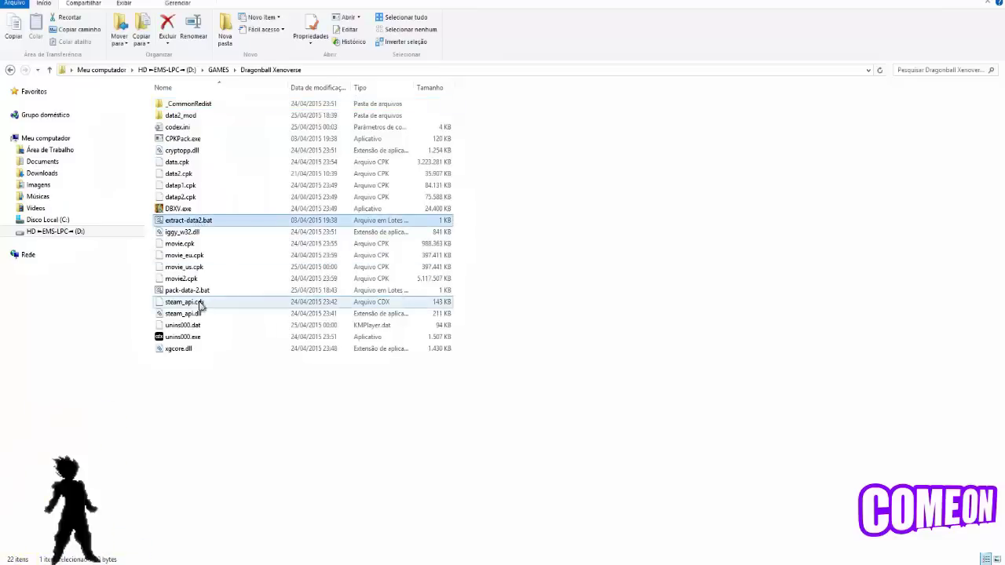
left_click(195, 291, "ctrl")
left_click(195, 139, "ctrl")
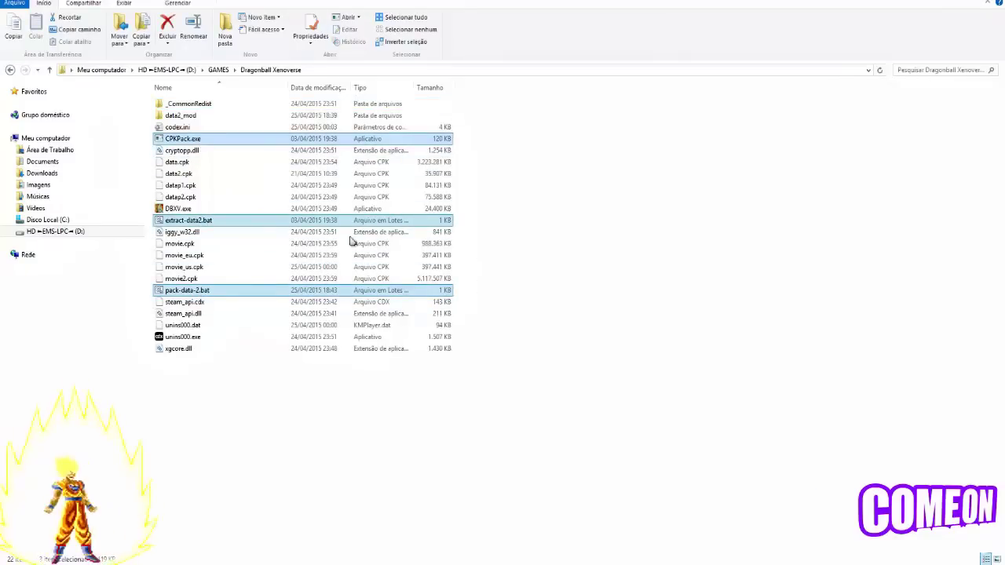
left_click(467, 250)
left_click_drag(613, 217, 488, 457)
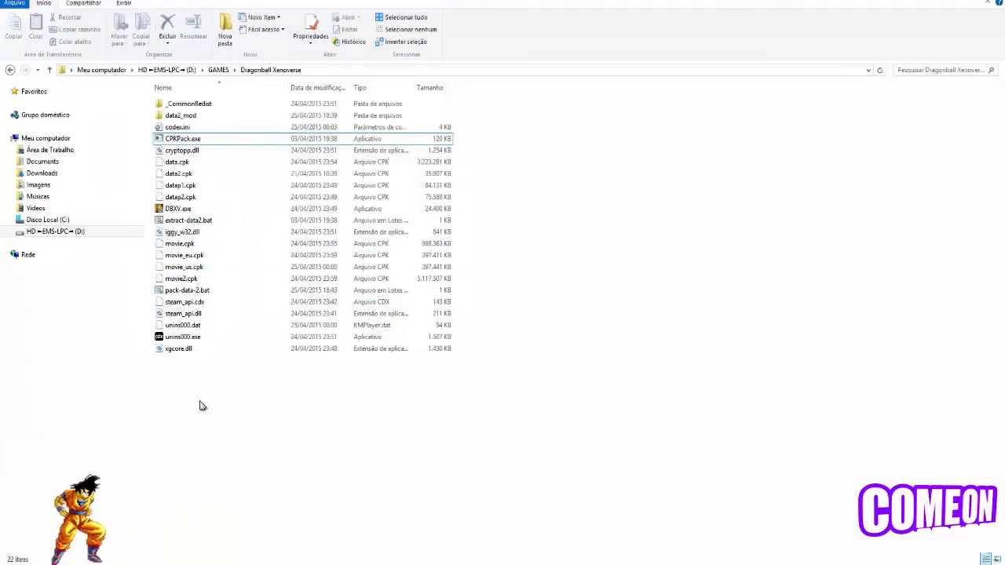
Step: Place the MOD window over the game folder as a smaller window and open its nested LibXenoverse-master folder
left_click(125, 562)
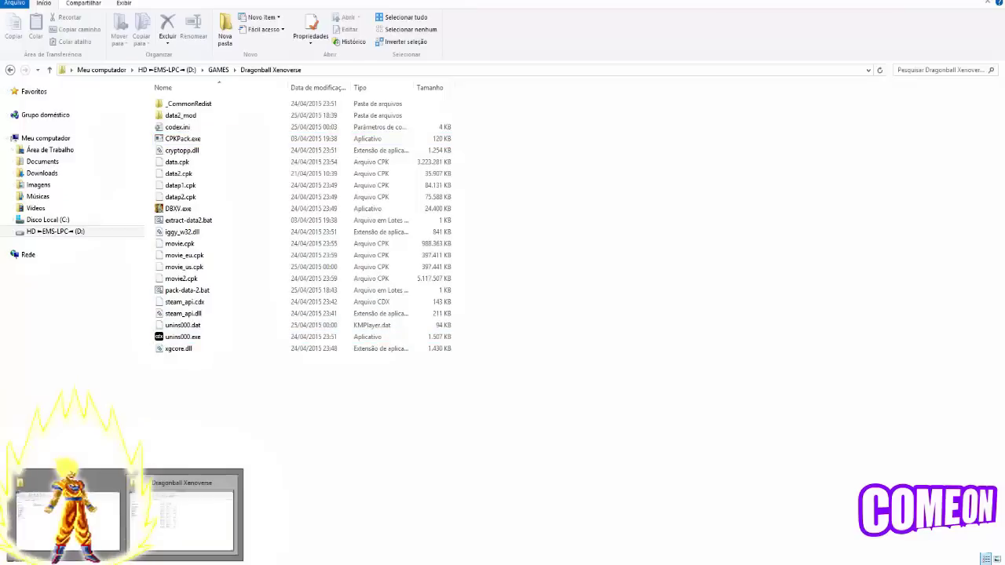
left_click(71, 518)
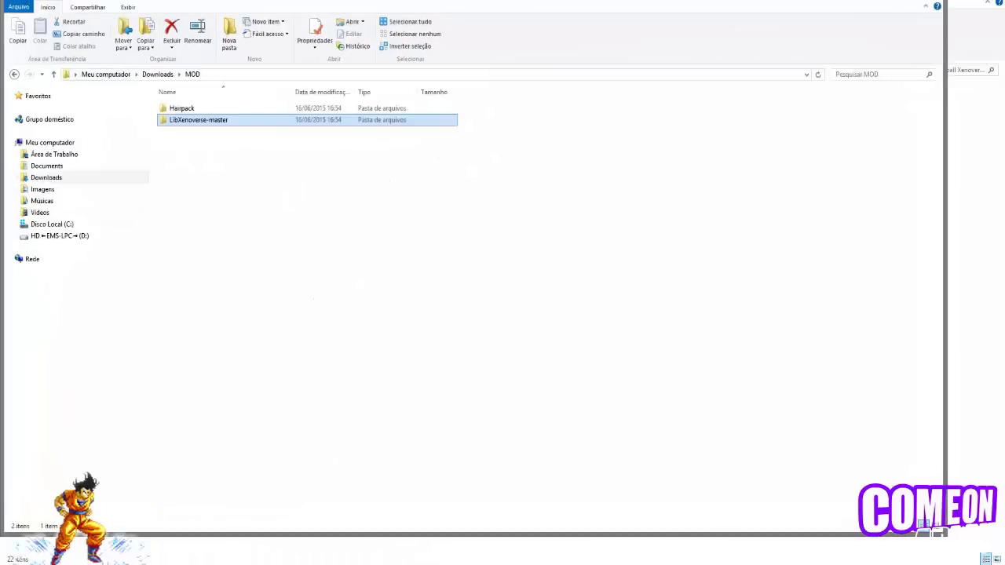
left_click_drag(945, 2, 841, 186)
double_click(606, 284)
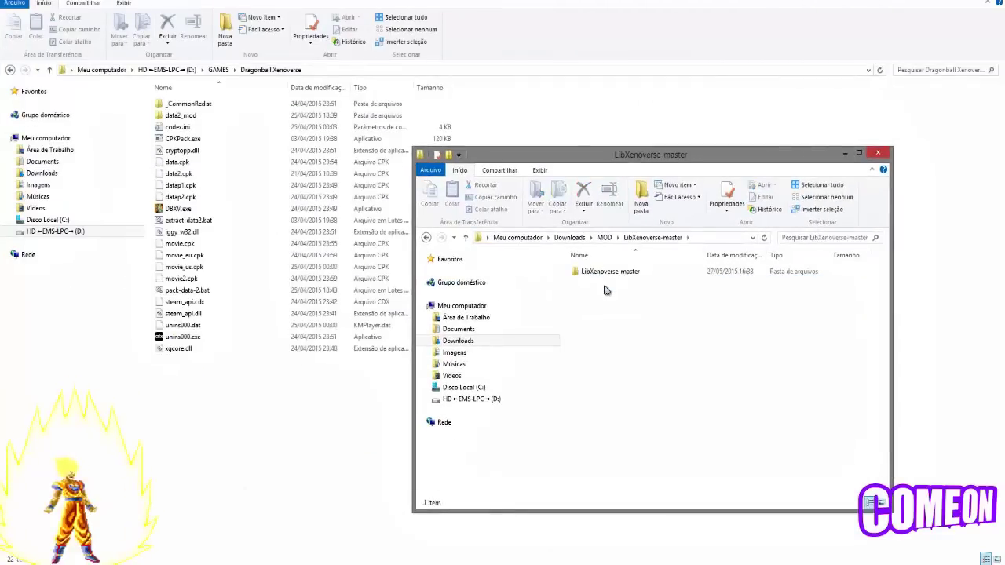
left_click(604, 237)
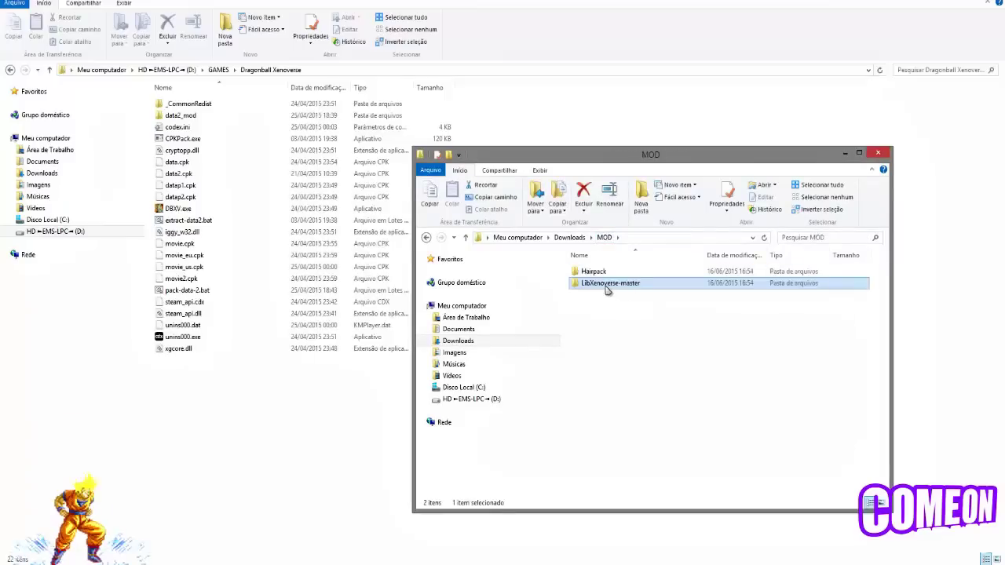
double_click(606, 288)
double_click(607, 273)
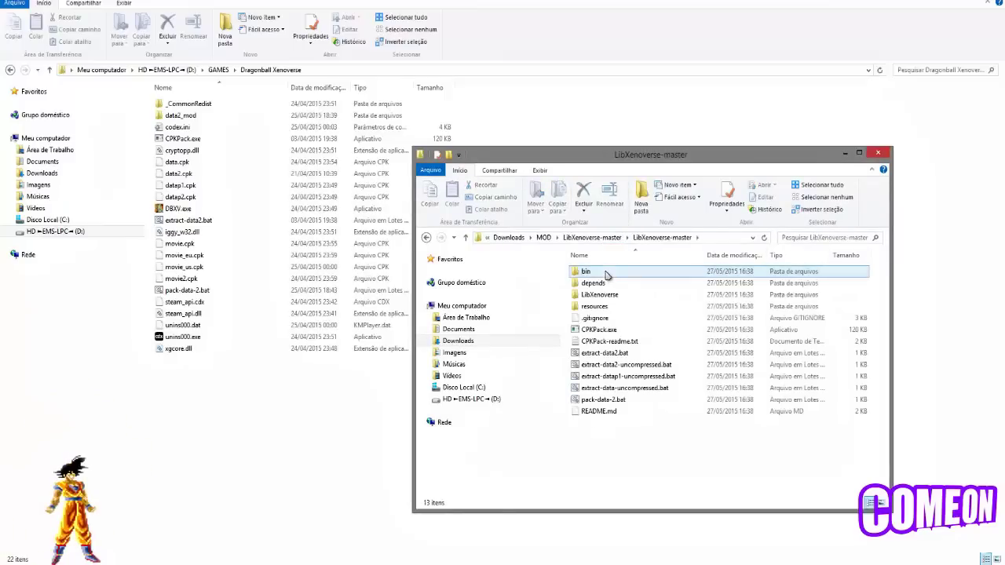
Step: Copy CPKPack.exe, extract-data2.bat and pack-data-2.bat from the nested LibXenoverse-master folder
left_click(610, 332)
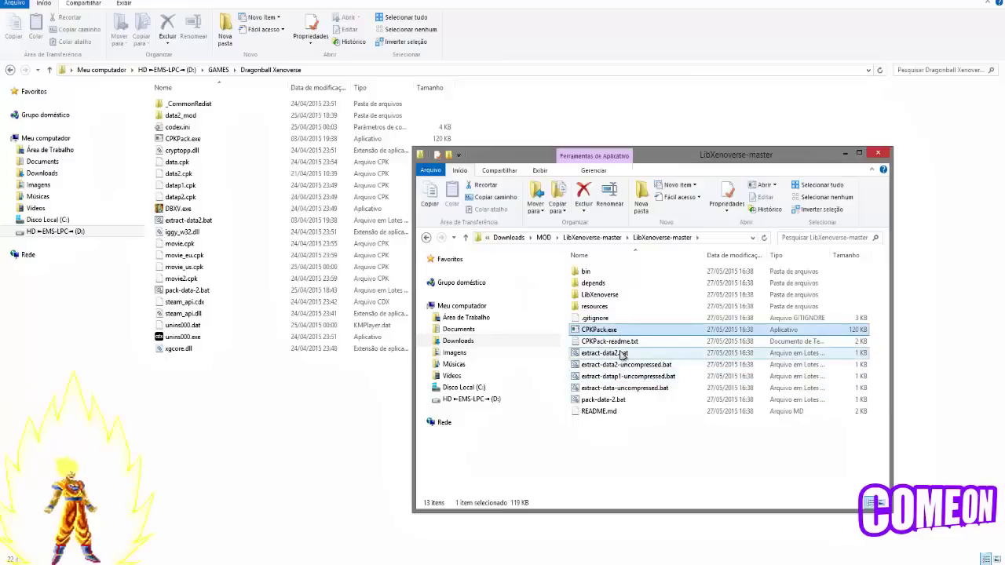
left_click(621, 355, "ctrl")
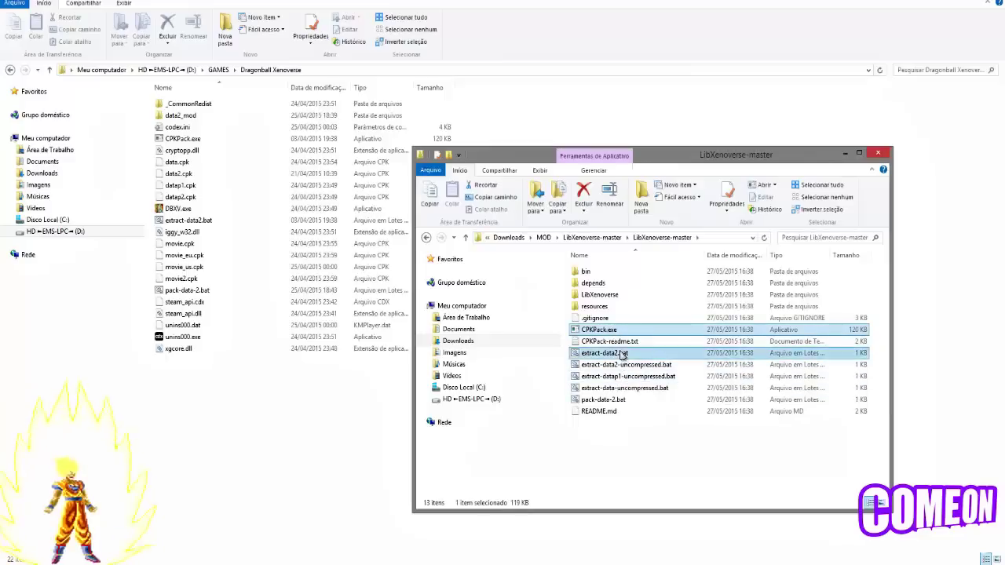
left_click(621, 401, "ctrl")
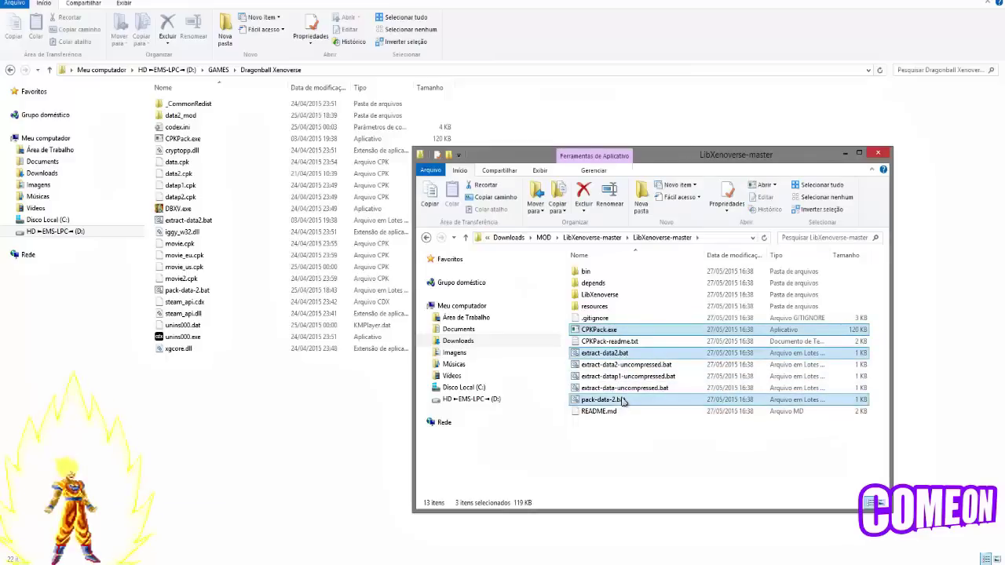
right_click(623, 400)
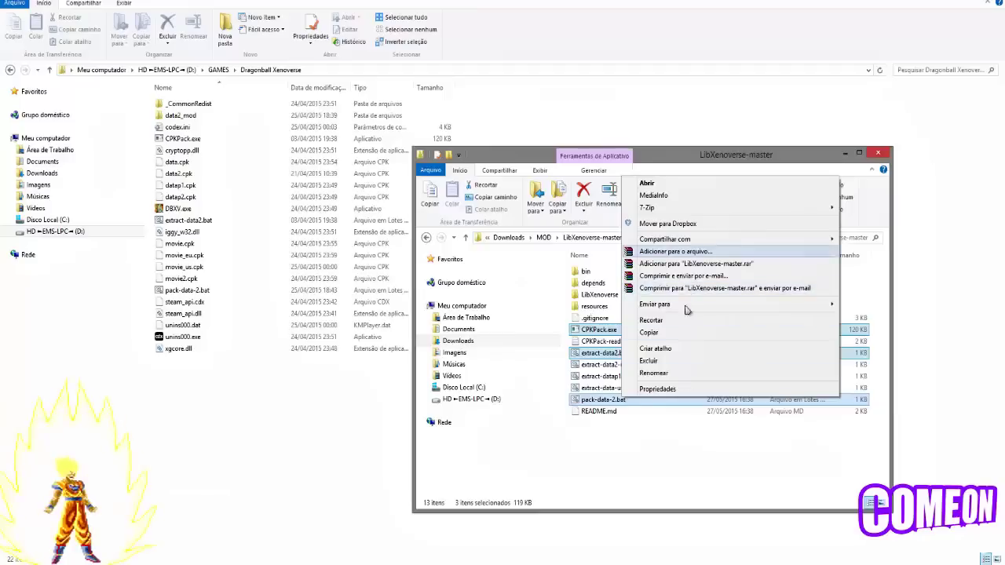
left_click(650, 332)
Step: Return to the Dragonball Xenoverse game folder and check its paste option without pasting anything
left_click(411, 430)
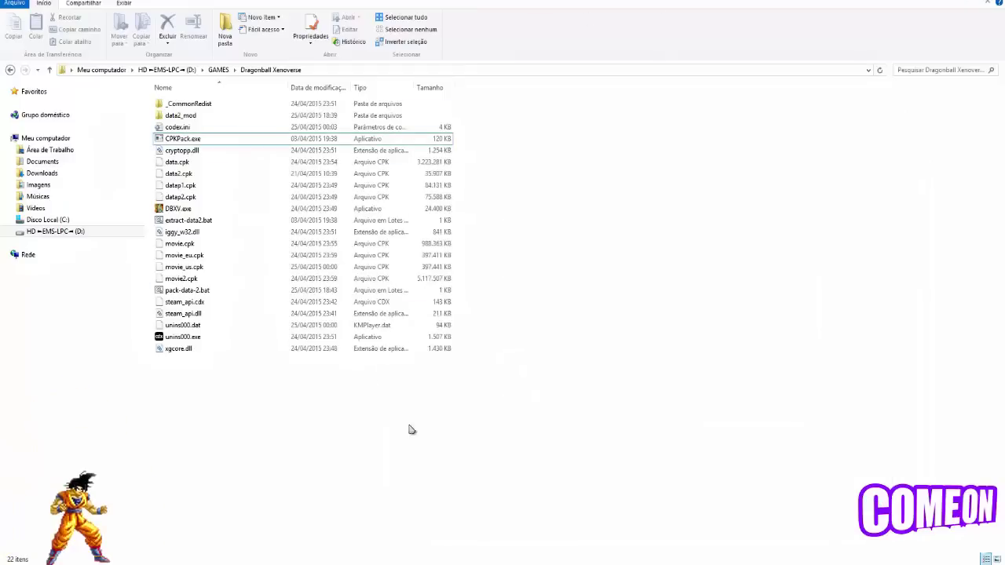
left_click_drag(617, 384, 754, 306)
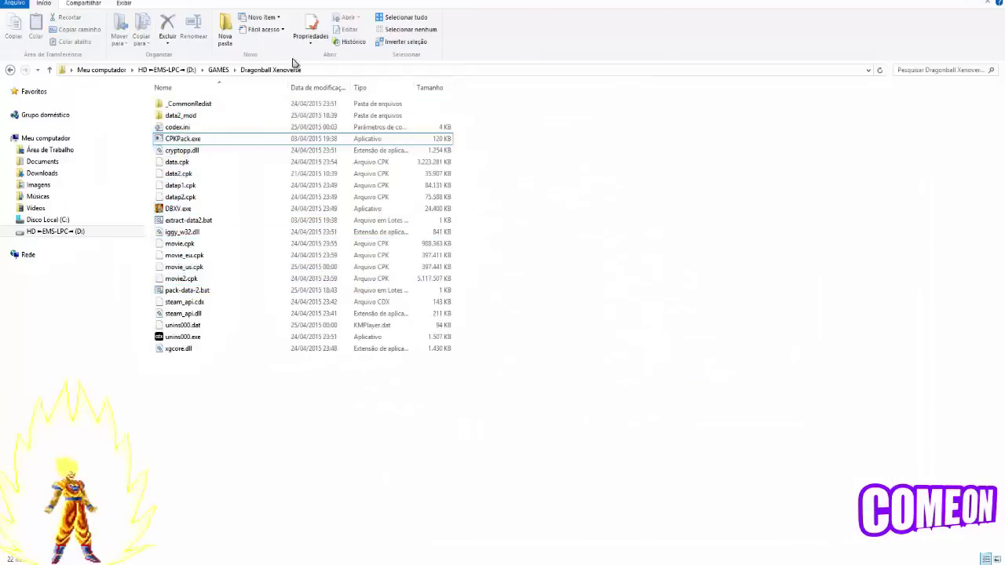
right_click(636, 226)
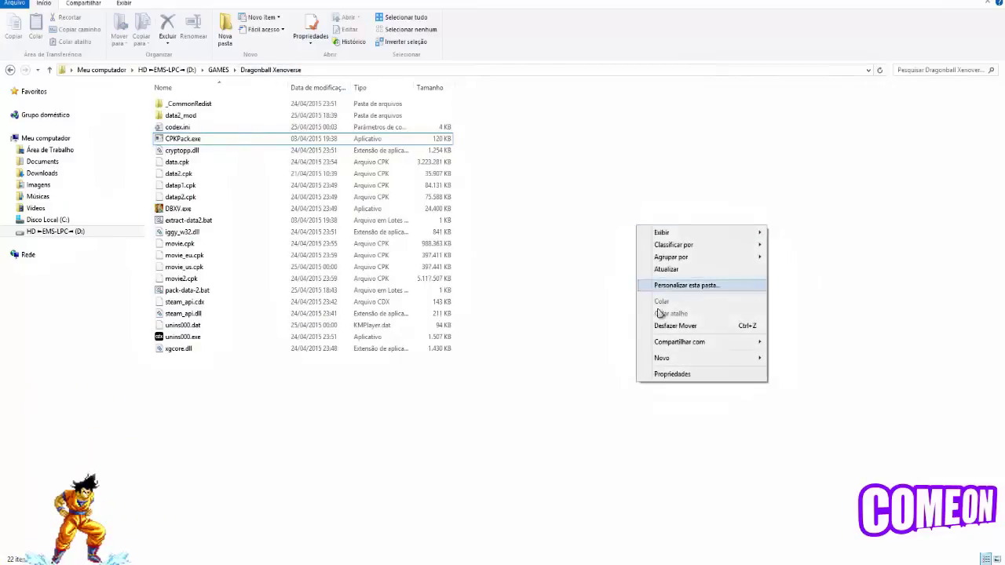
left_click(157, 478)
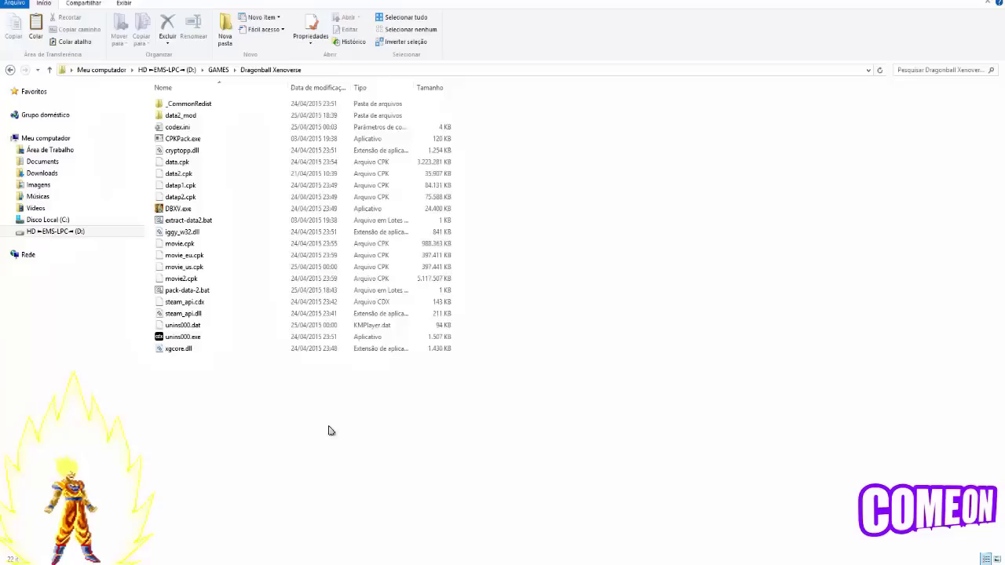
right_click(714, 316)
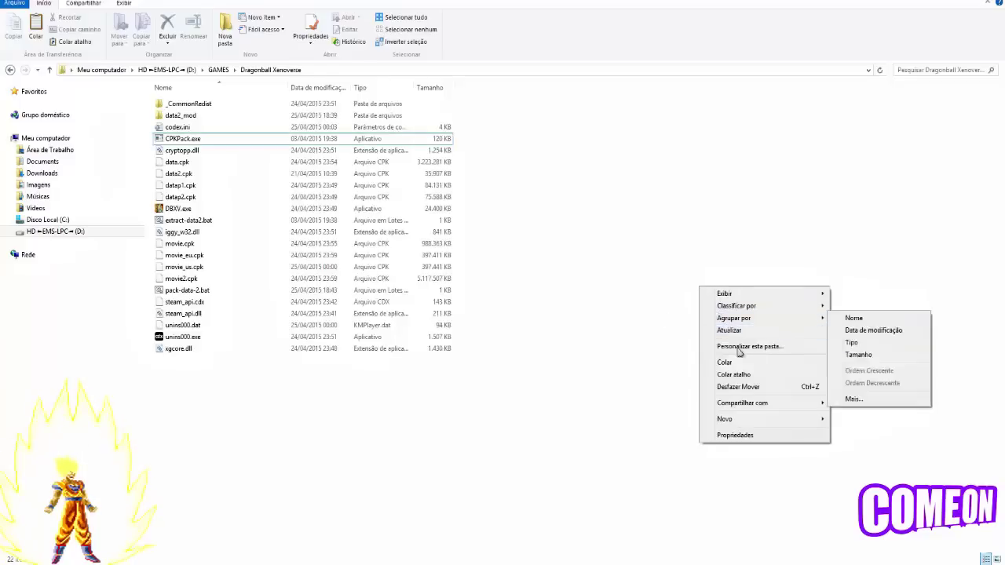
left_click(596, 230)
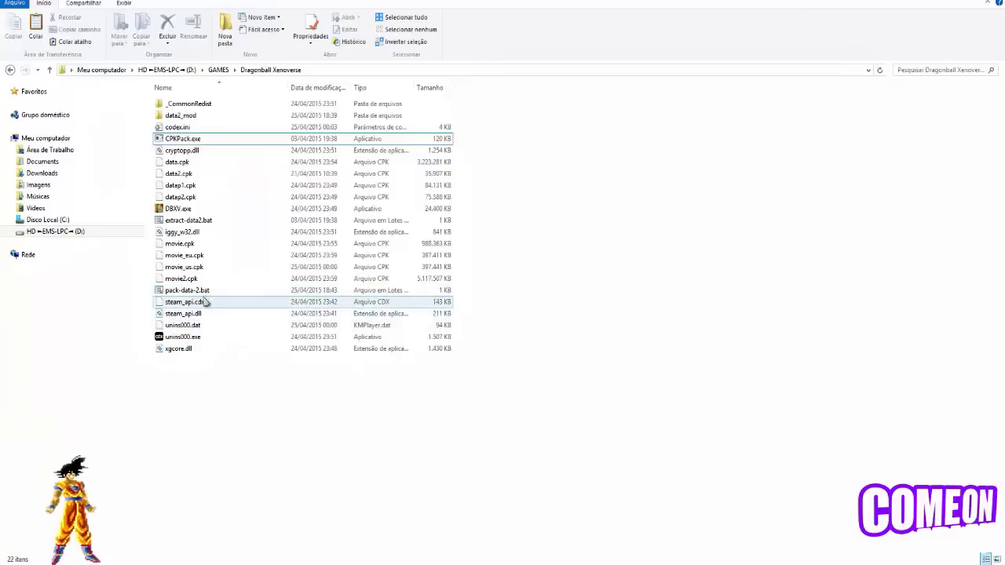
Step: Point out extract-data2.bat and the data2_mod folder in the game folder
left_click(197, 223)
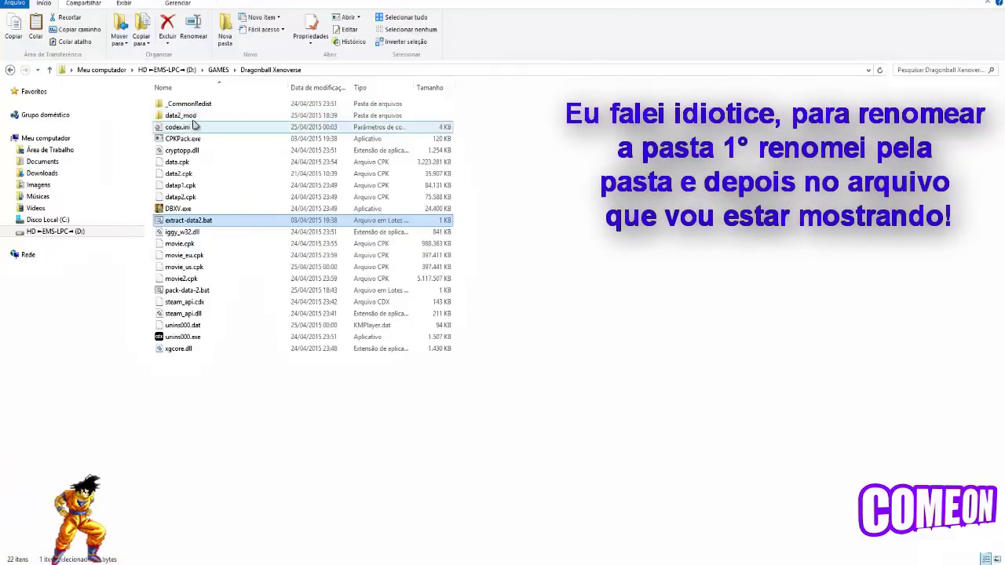
left_click(179, 116)
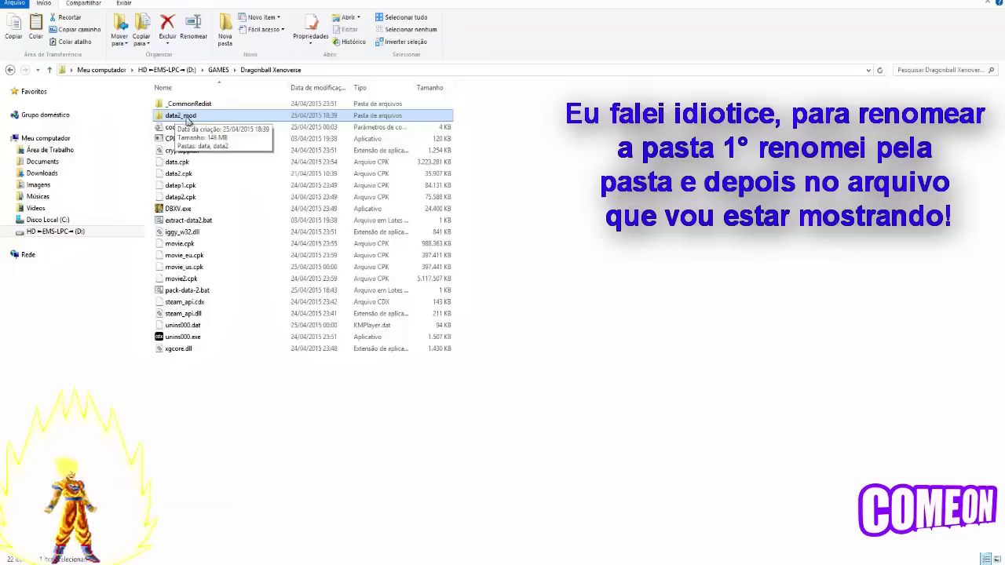
Step: Open pack-data-2.bat in Notepad, examine the data2_mod folder name in its command, and close the file without editing it
right_click(202, 292)
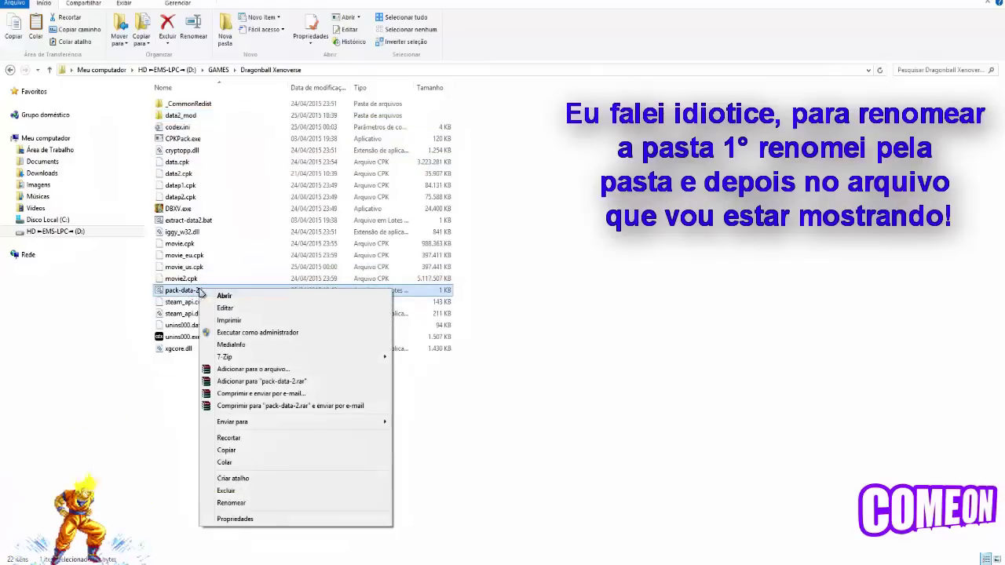
left_click(242, 310)
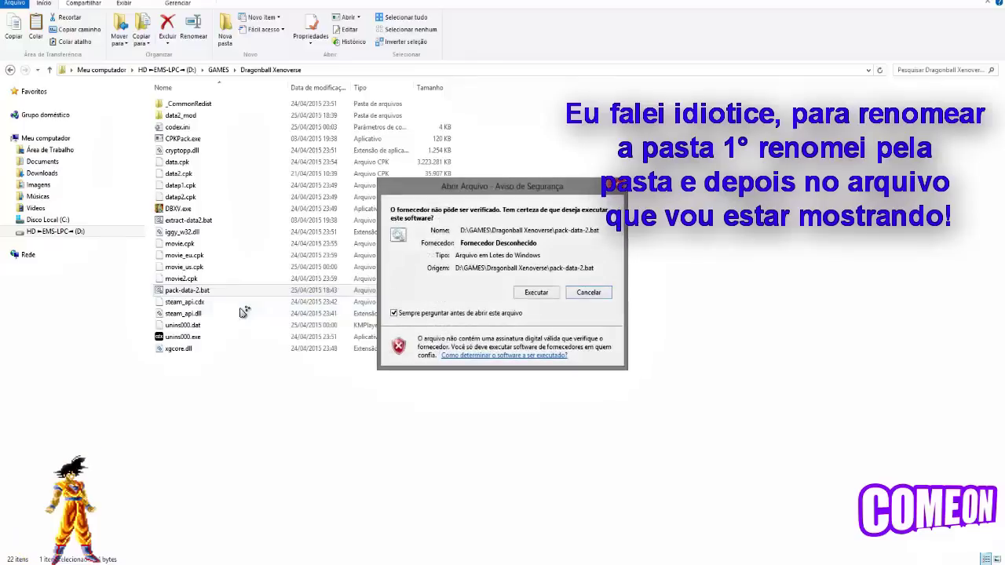
left_click(535, 294)
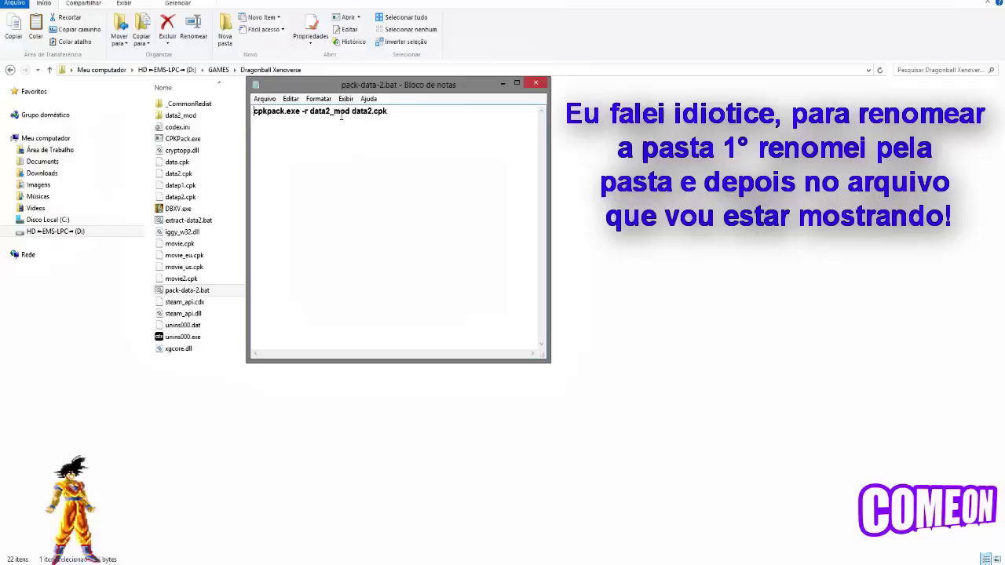
left_click_drag(311, 111, 347, 112)
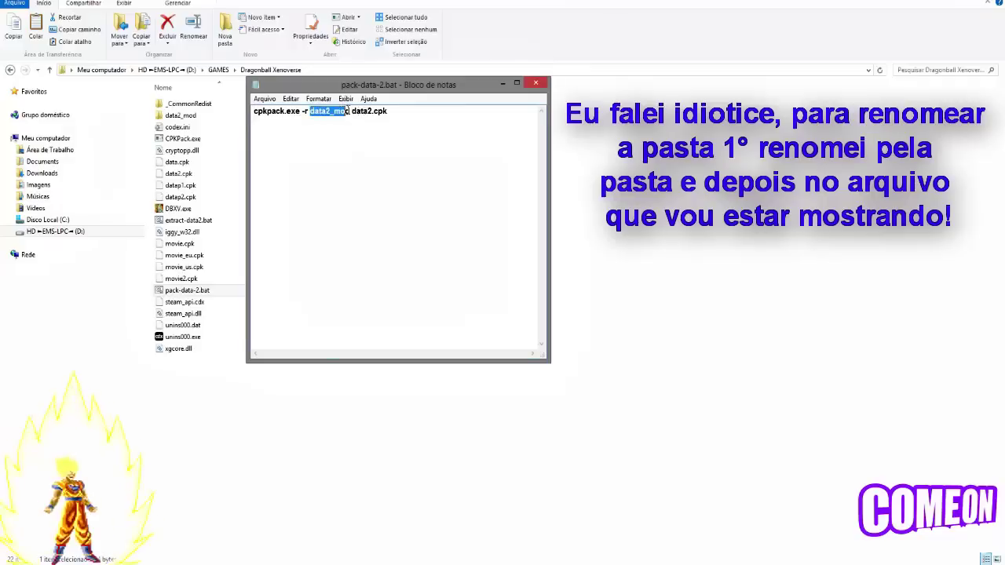
left_click(536, 83)
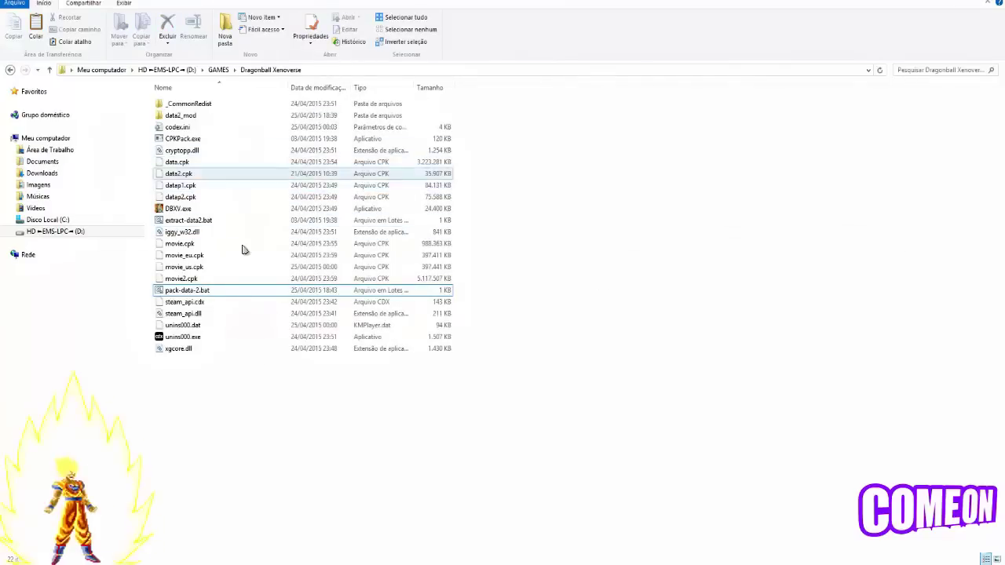
Step: Open the data2_mod folder in the game folder window and the MOD folder's Hairpack folder in the smaller window
left_click(184, 119)
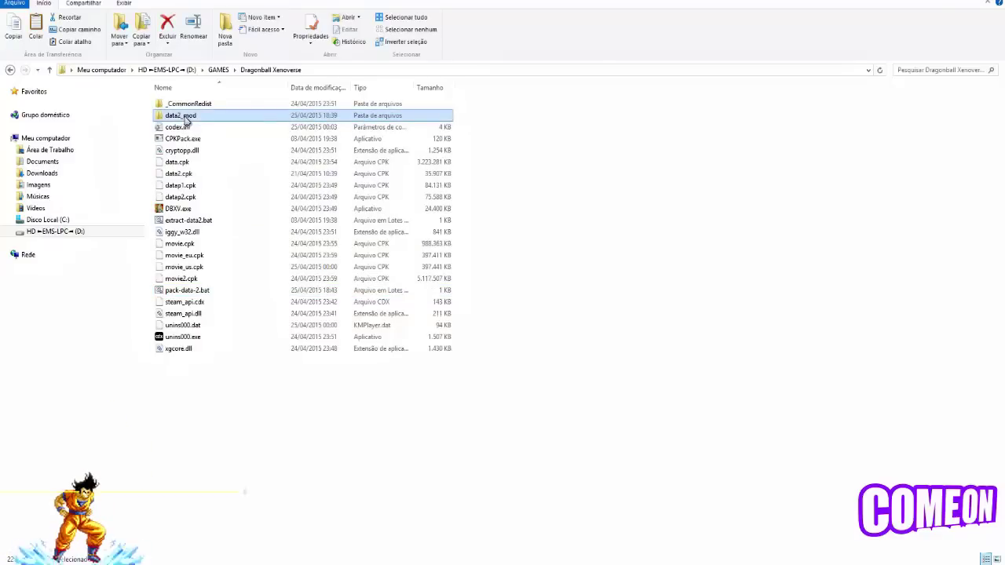
double_click(186, 119)
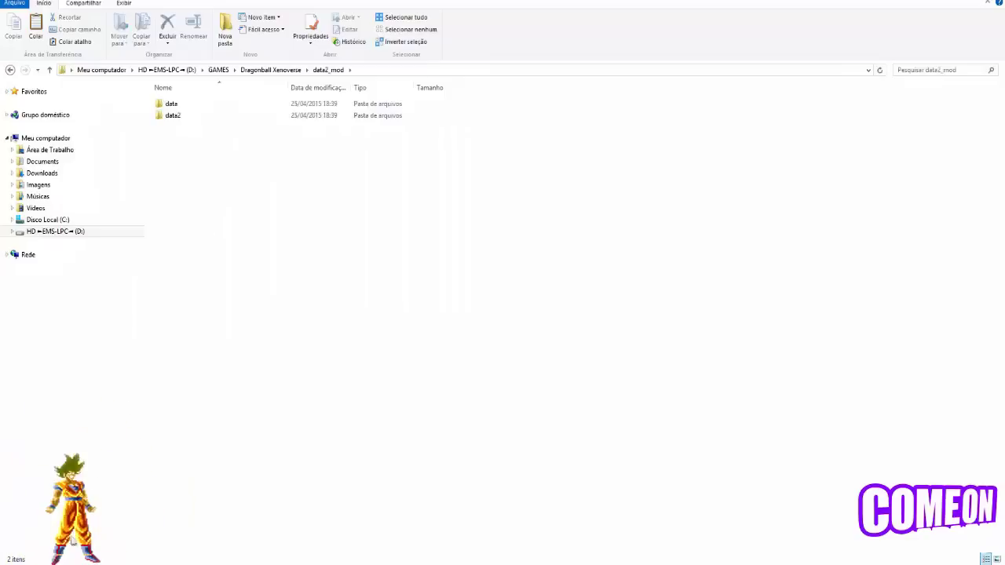
mouse_move(125, 563)
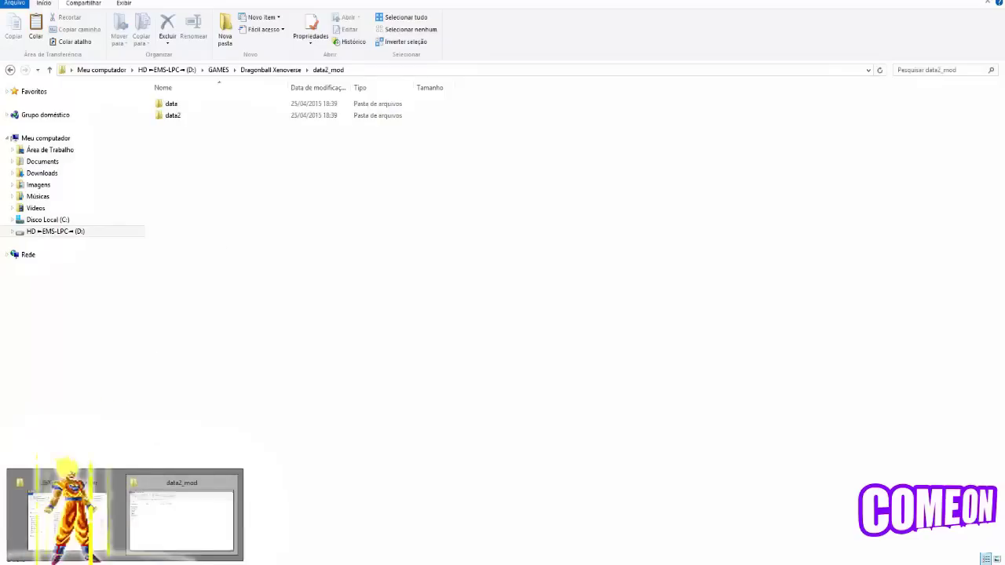
left_click(66, 514)
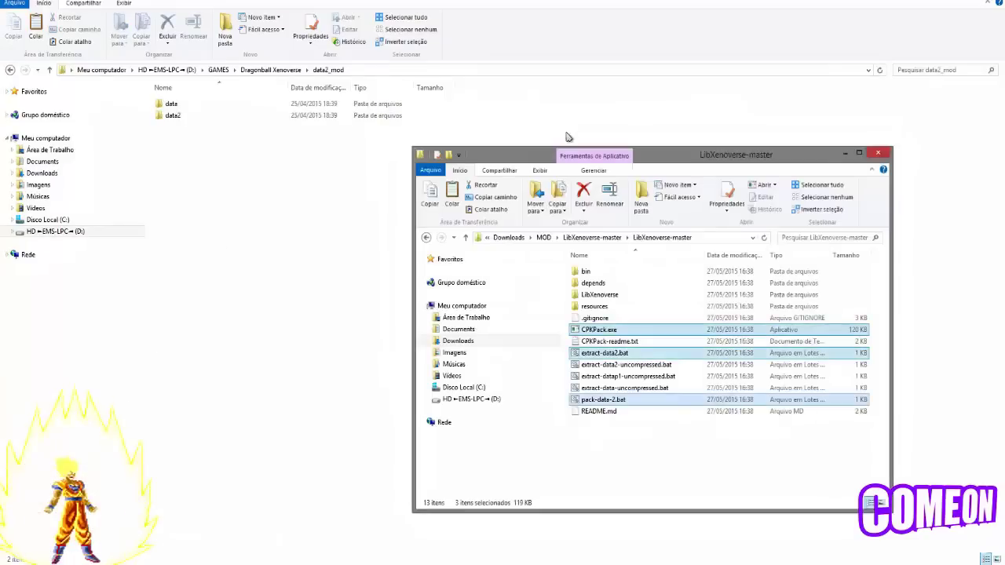
left_click(544, 237)
double_click(590, 271)
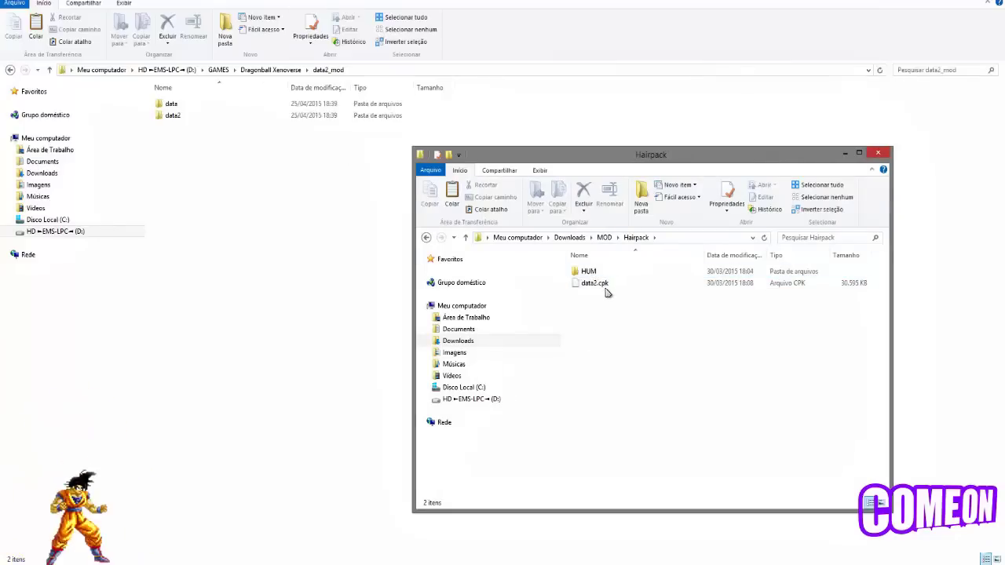
Step: Examine Hairpack's data2.cpk and HUM folder alongside the game's data2_mod chara folder, and return to the MOD folder
left_click_drag(594, 283, 351, 78)
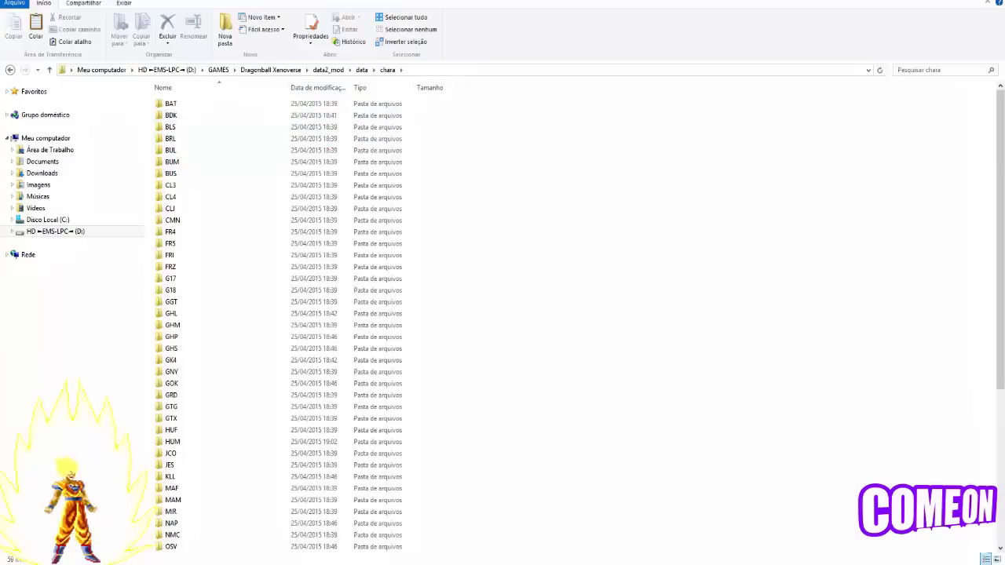
mouse_move(123, 563)
left_click(63, 515)
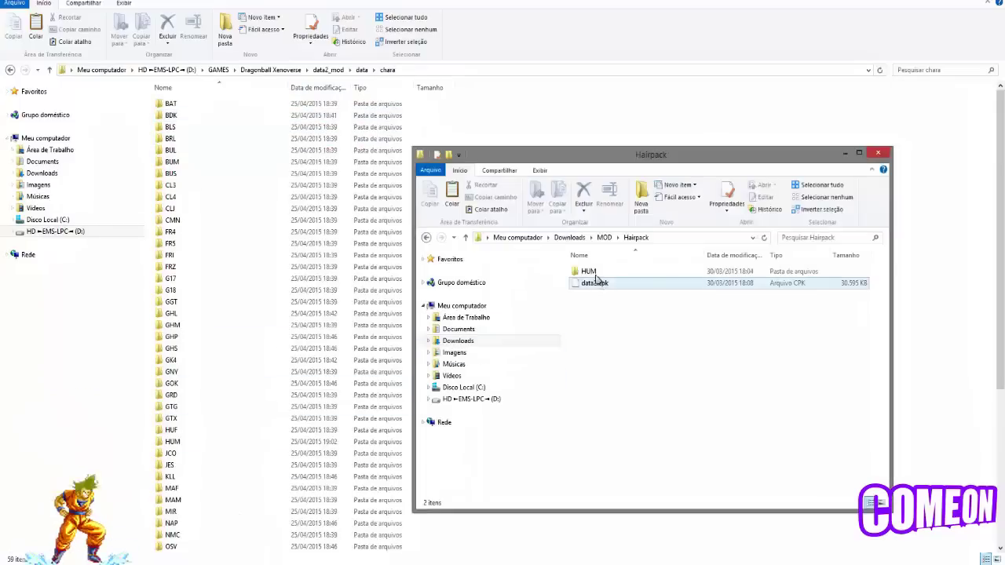
left_click(594, 273)
mouse_move(592, 271)
left_mouse_down()
mouse_move(589, 130)
mouse_move(592, 281)
left_mouse_up()
left_click(604, 238)
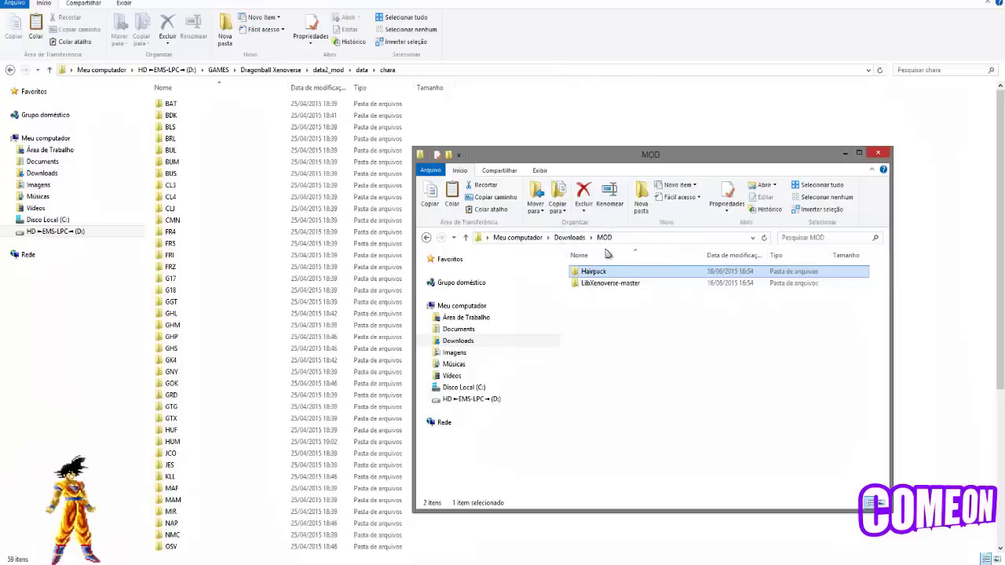
Step: Return the game window to the data2_mod folder and bring the MOD window back in front of it
left_click(387, 21)
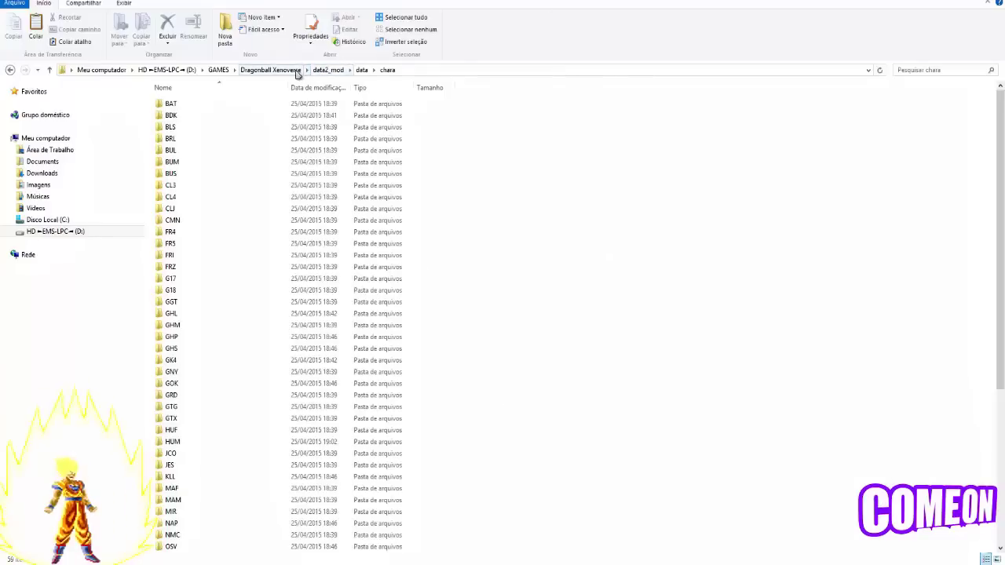
left_click(283, 69)
double_click(186, 116)
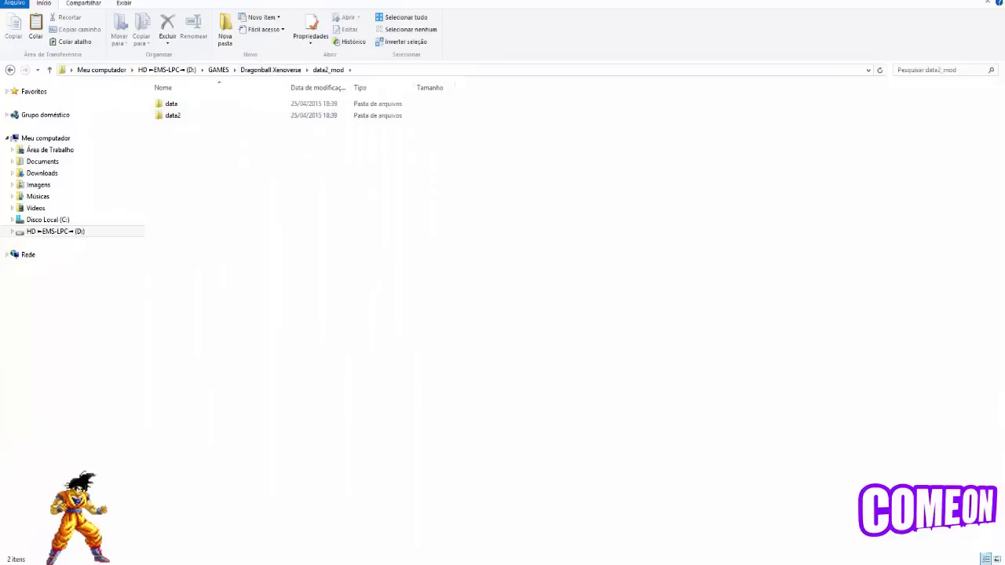
mouse_move(124, 562)
left_click(65, 518)
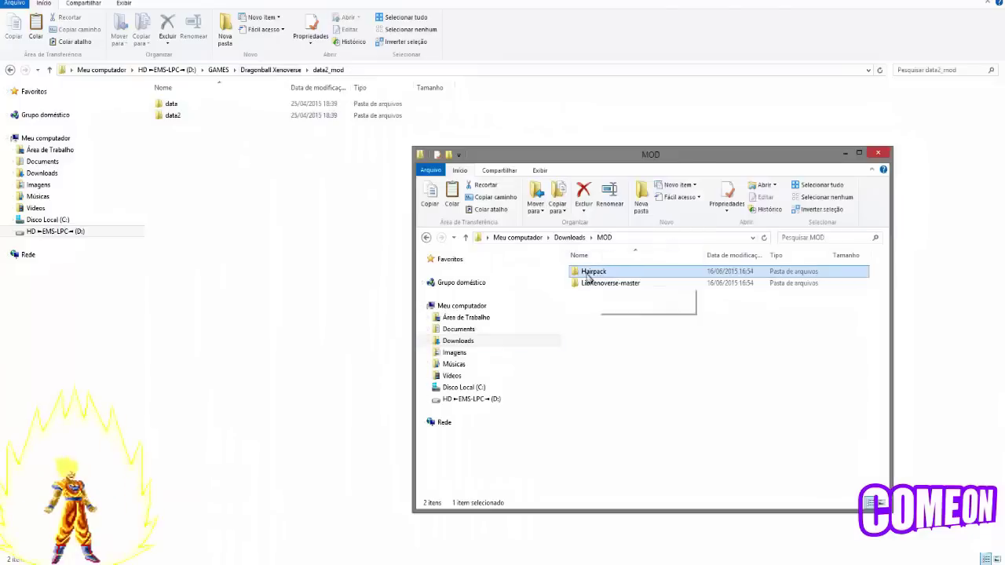
Step: Rename the Hairpack folder as data and copy it into data2_mod, merging it with the existing data folder
right_click(605, 272)
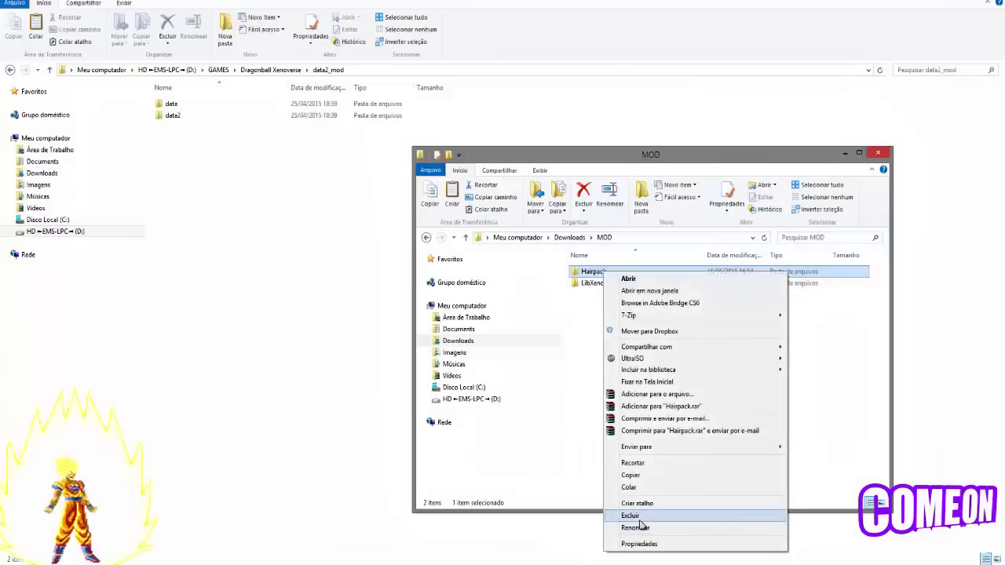
left_click(638, 528)
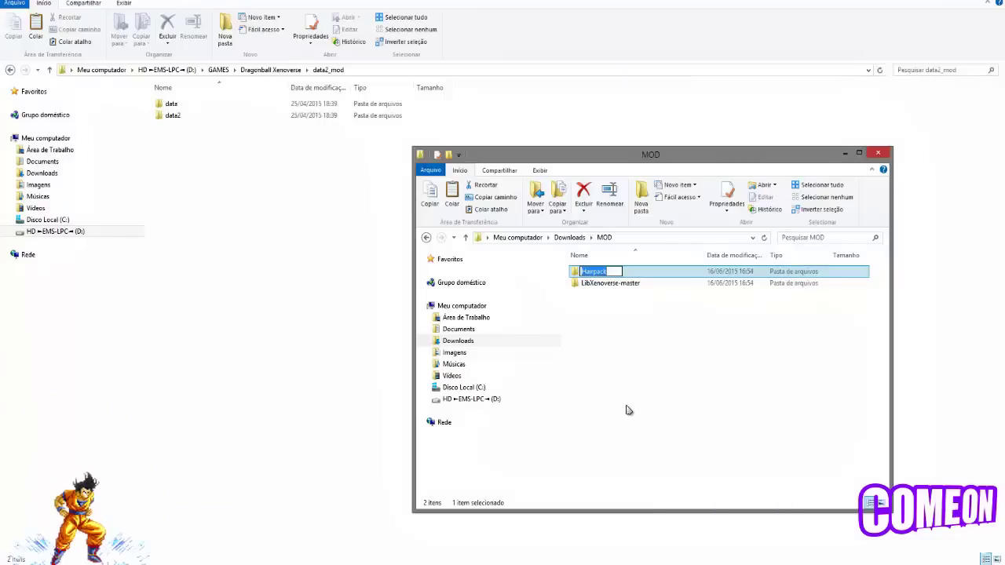
type("data")
left_click(614, 367)
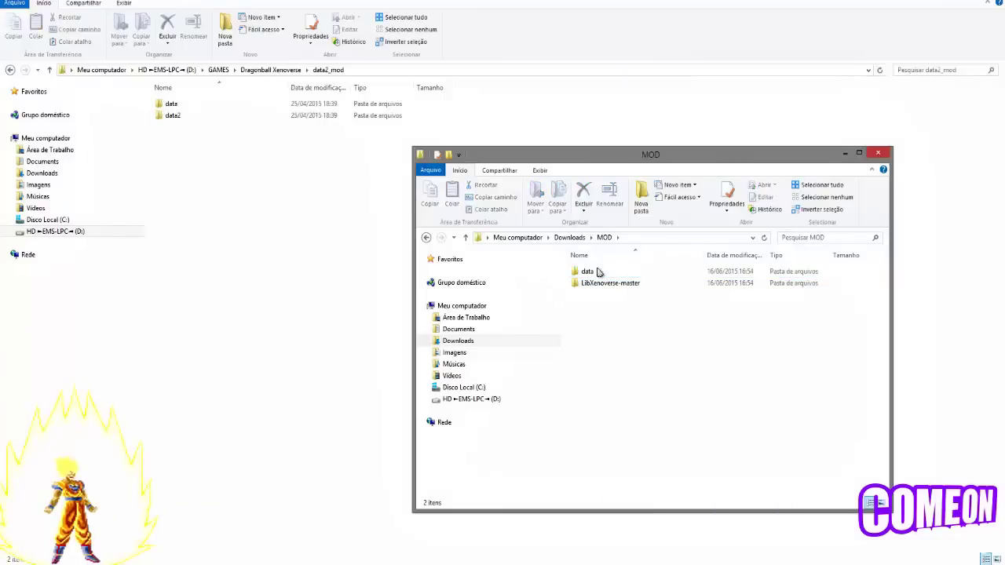
left_click_drag(597, 273, 342, 200)
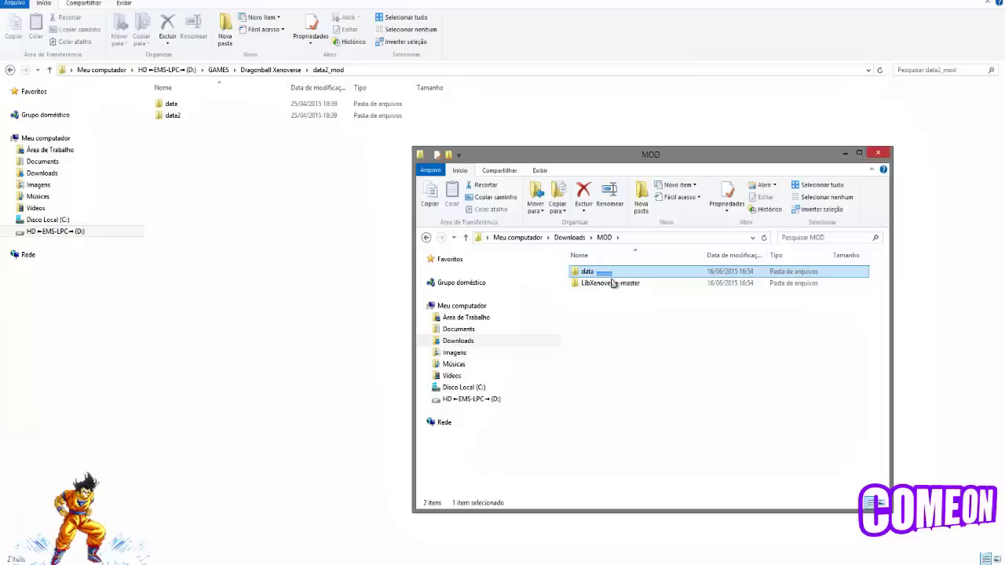
left_click_drag(613, 283, 338, 251)
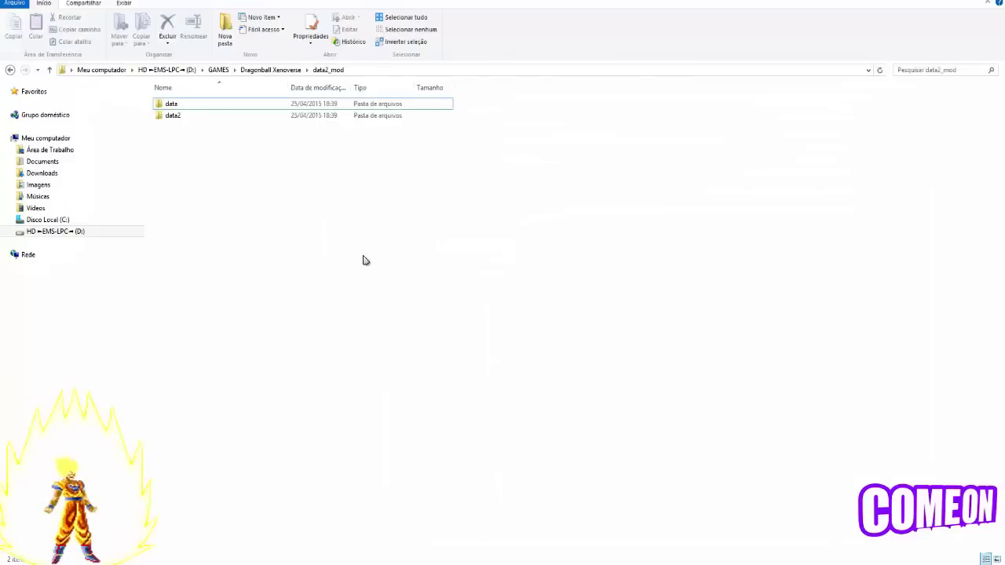
Step: Examine data2.cpk and the HUM hair files inside data2_mod's data folder, and return to data2_mod
double_click(173, 109)
left_click(182, 281)
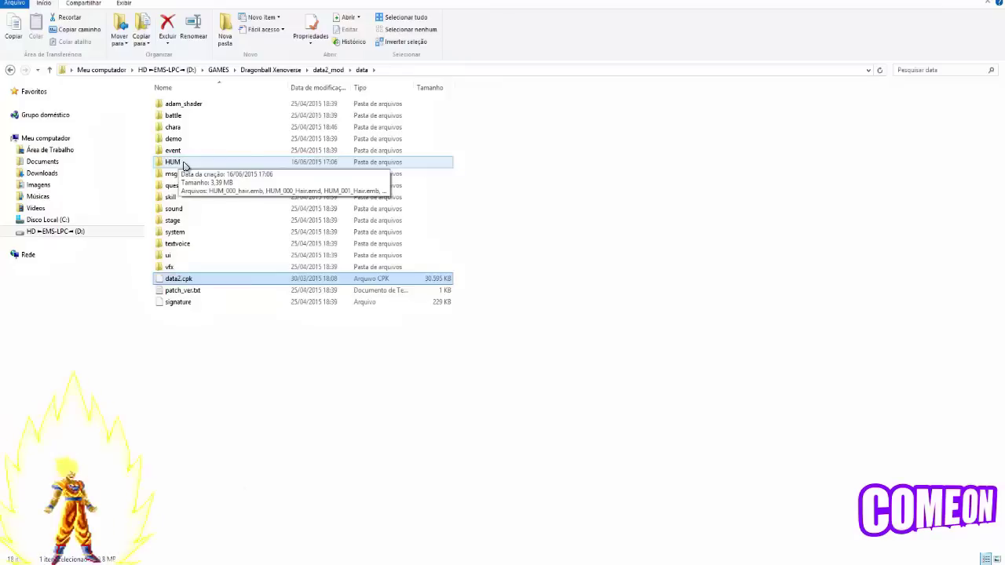
double_click(183, 163)
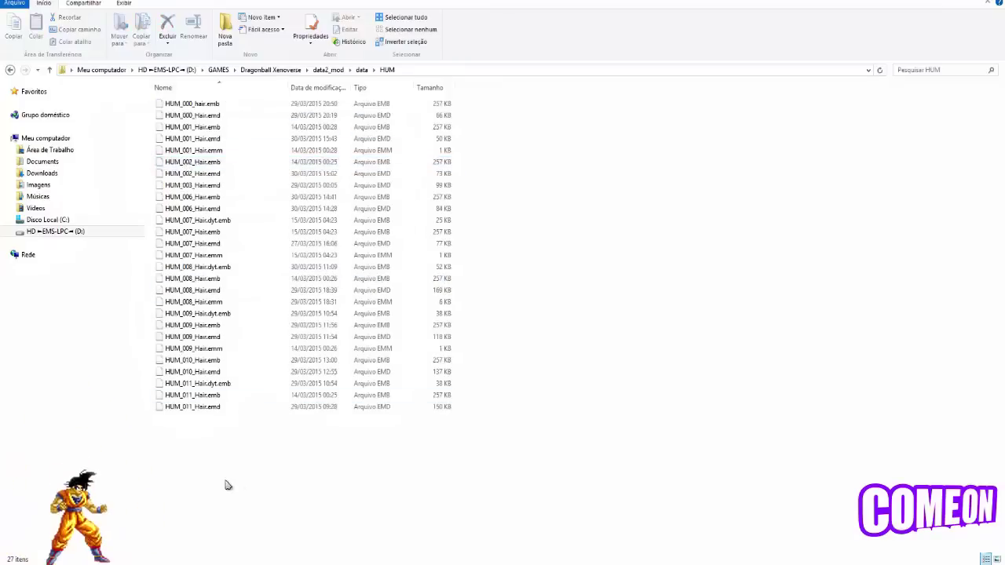
left_click_drag(224, 483, 208, 94)
left_click(322, 70)
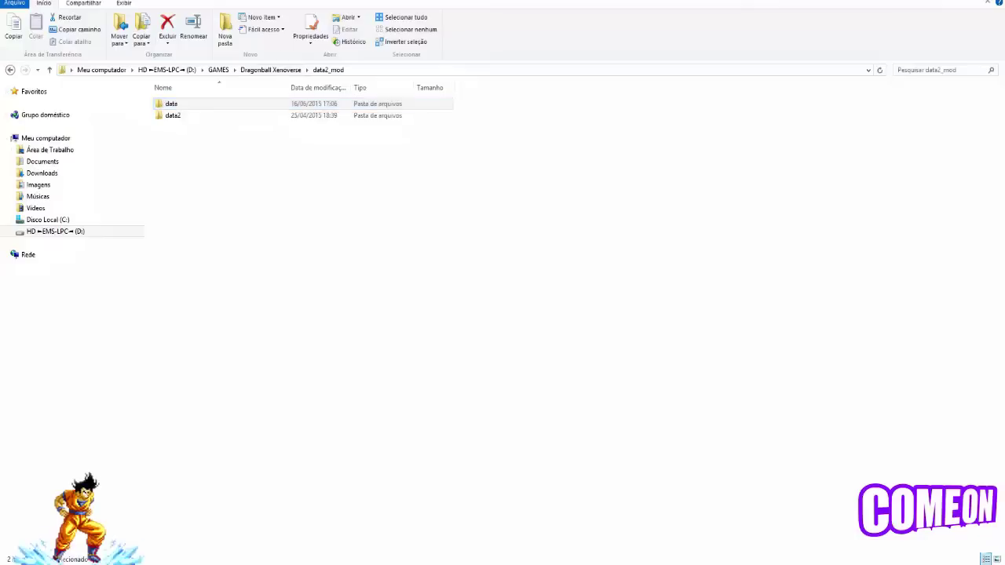
Step: Rename the data folder in the MOD folder as Hairpack
key("alt+Tab")
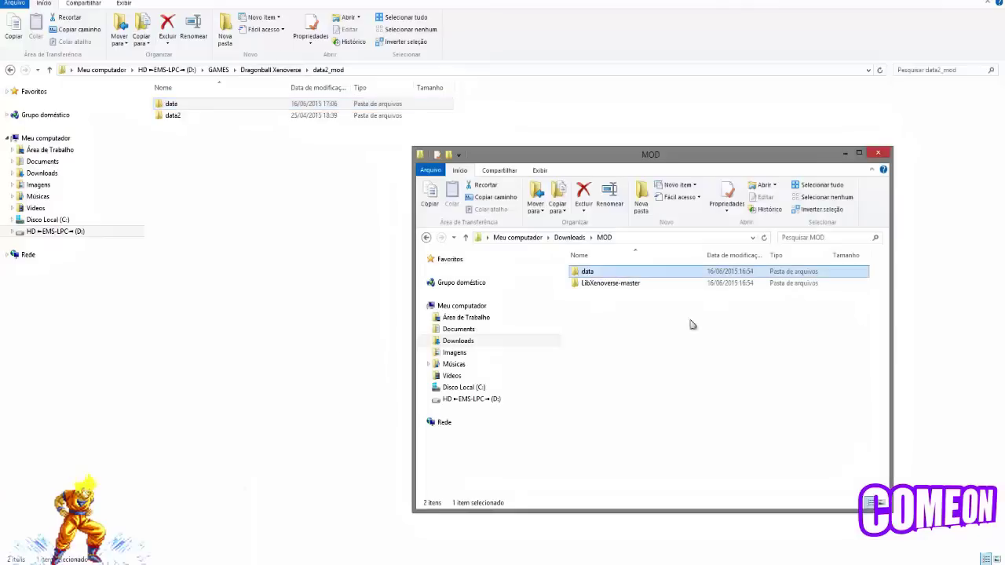
right_click(596, 275)
left_click(633, 514)
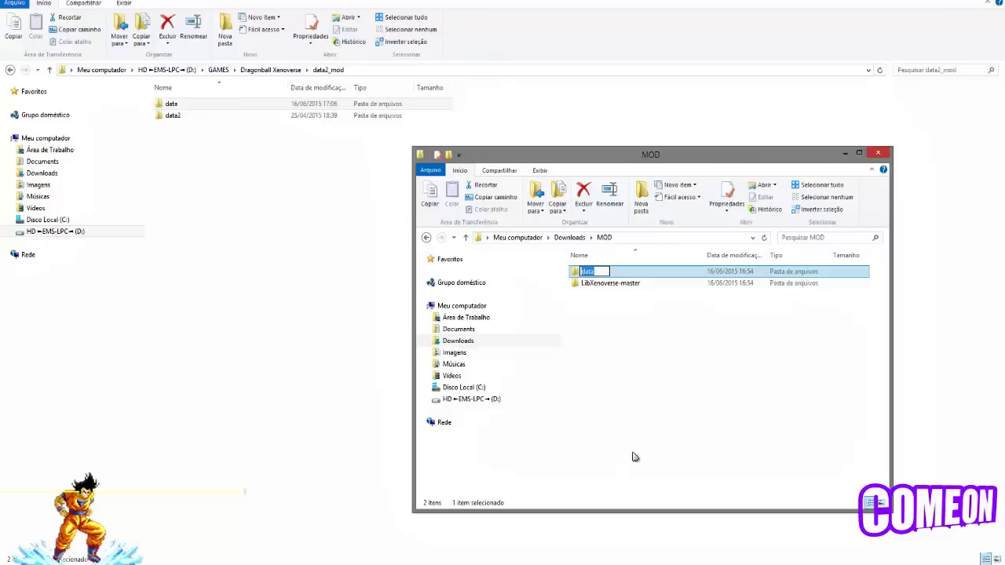
type("Hairpack")
left_click(628, 332)
Step: Return to the Dragonball Xenoverse game folder and select DBXV.exe
left_click(299, 75)
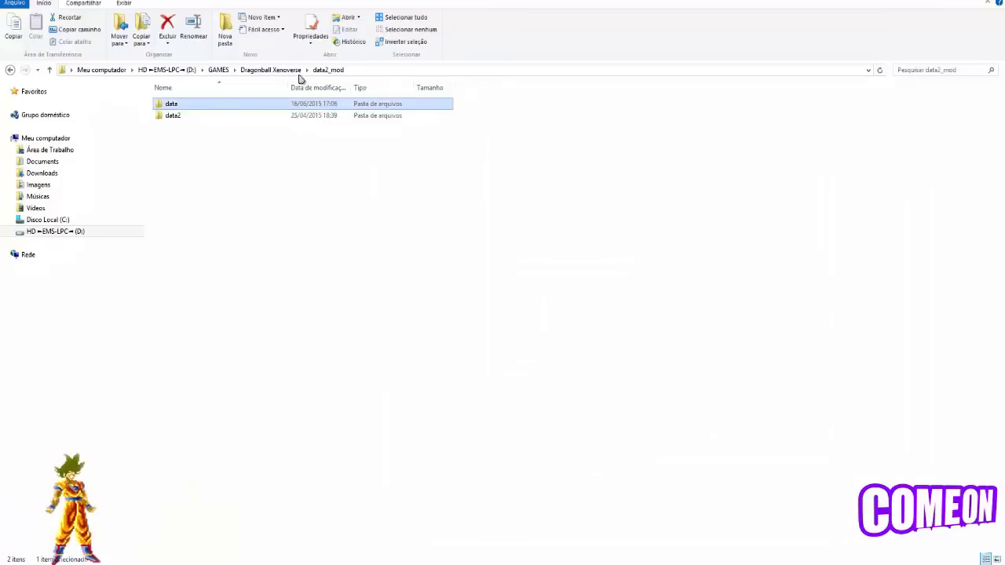
left_click(277, 71)
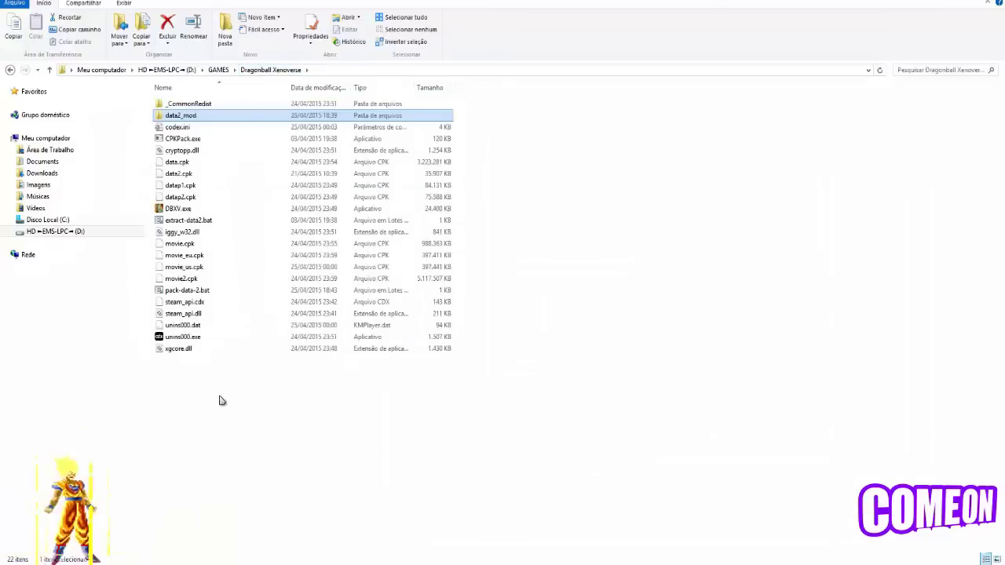
left_click(177, 209)
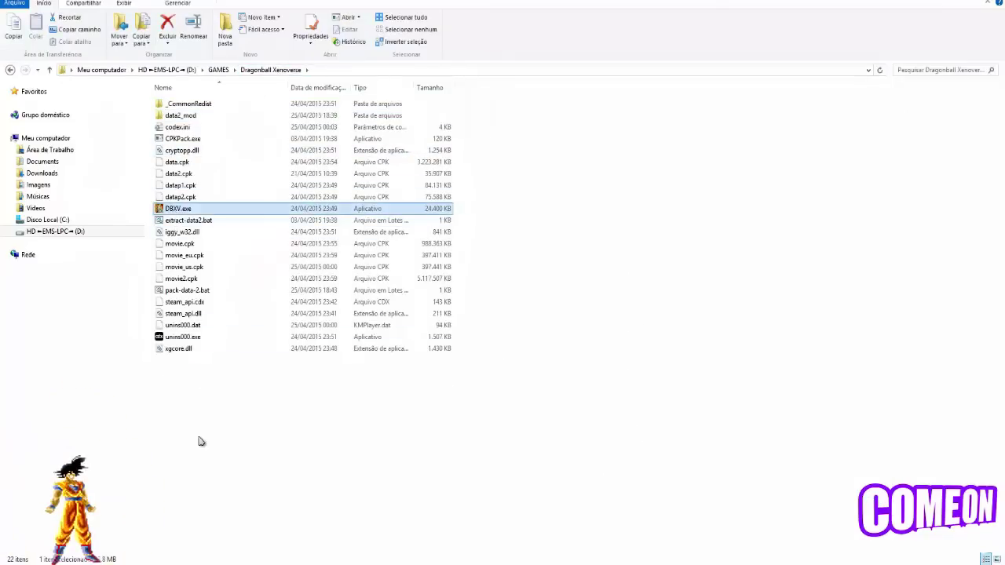